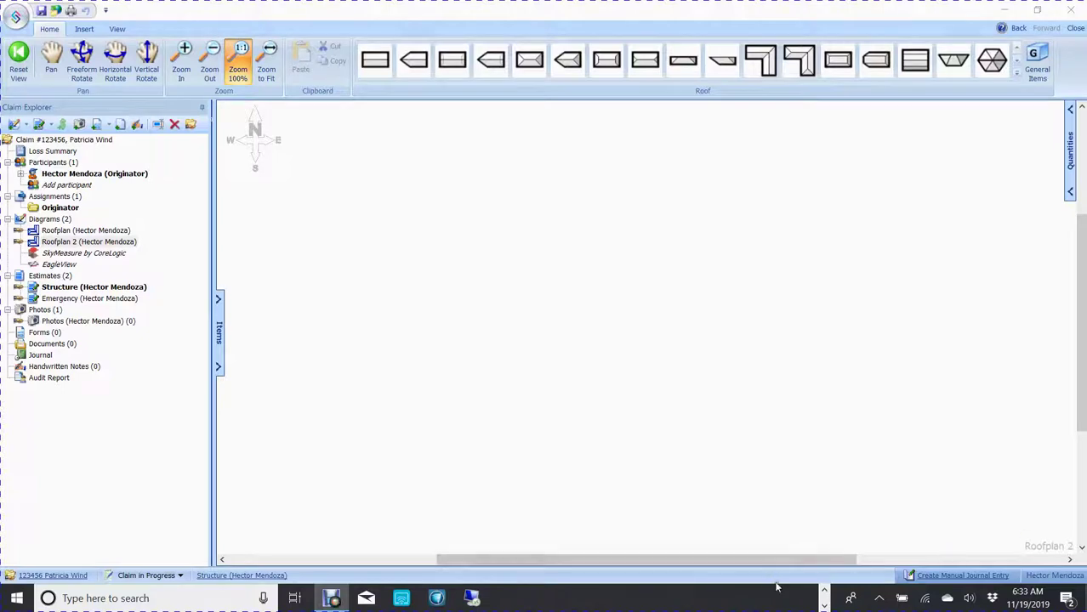
Step: Open Google Maps in Edge from the Favorites list
click(825, 595)
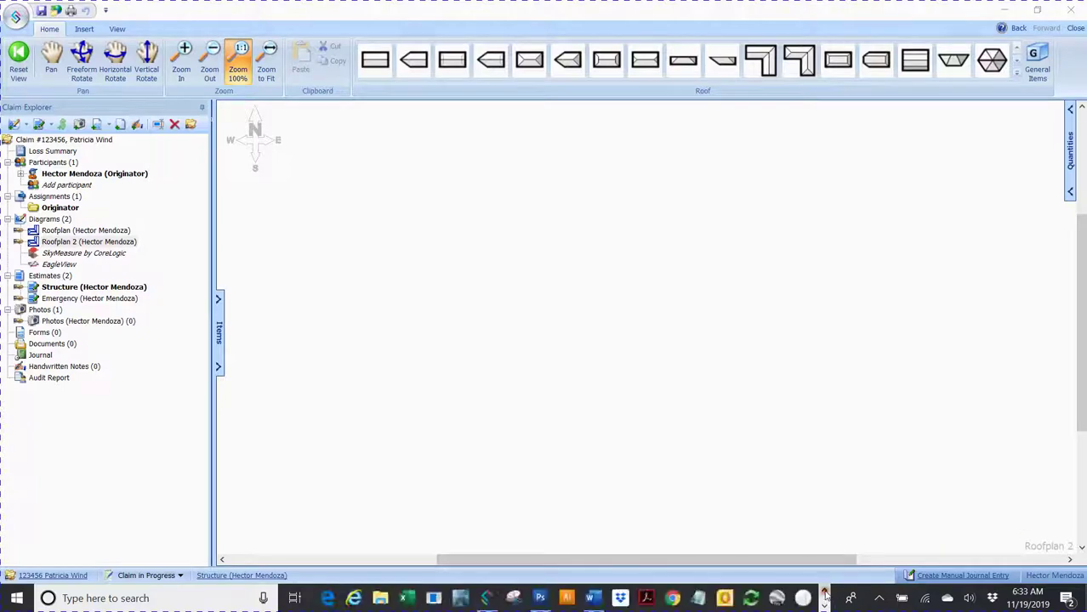
click(326, 598)
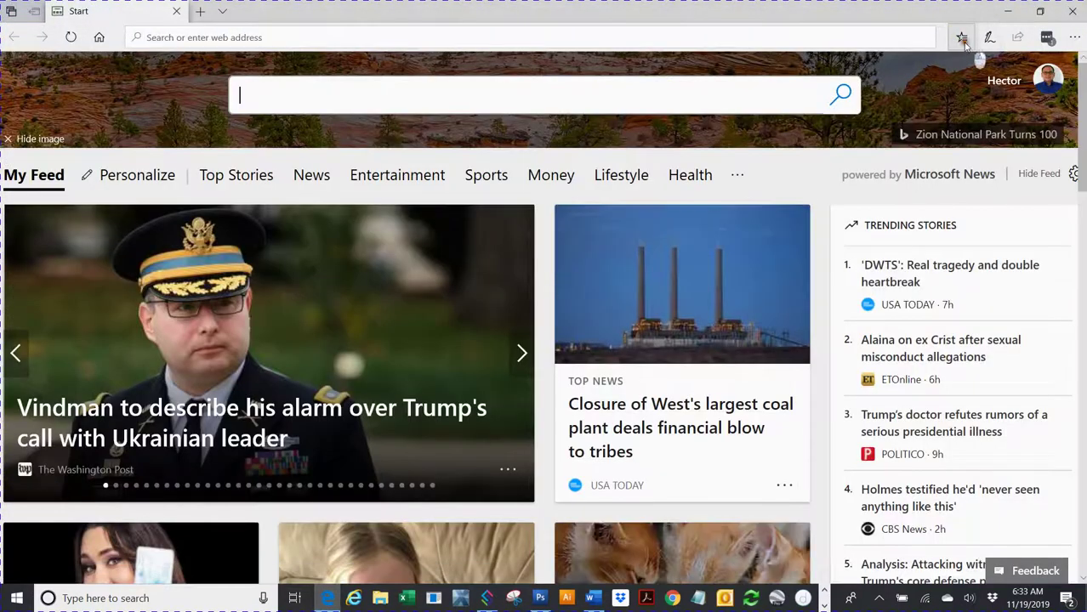
click(962, 37)
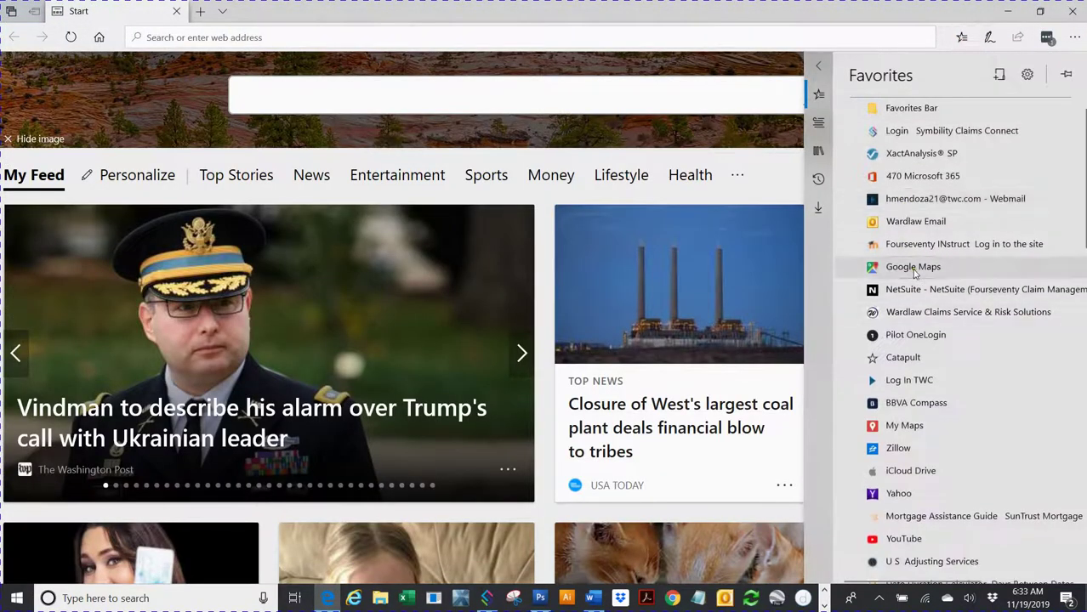
click(913, 268)
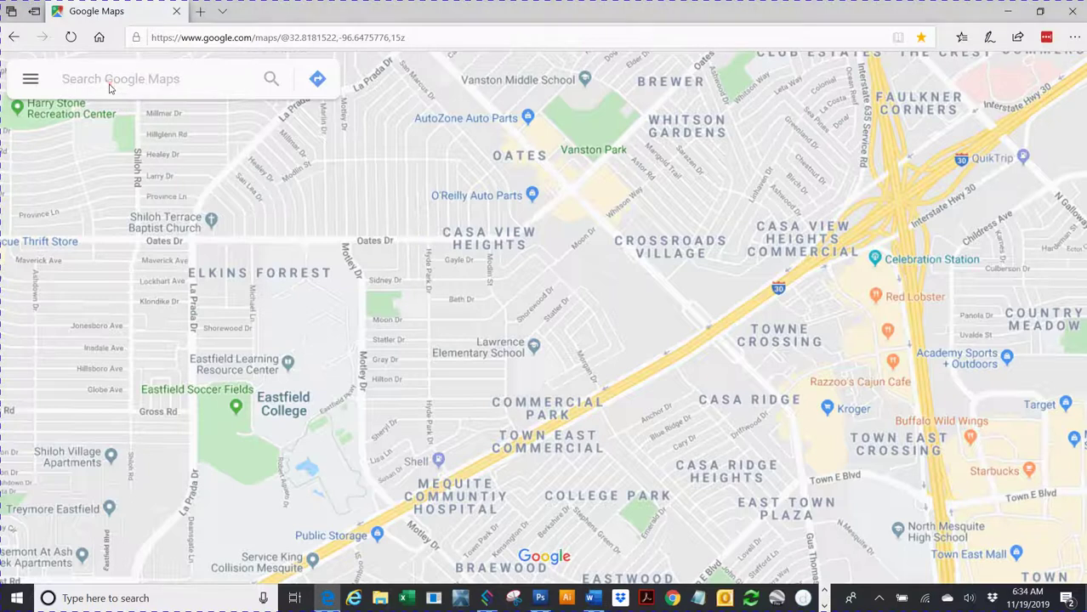
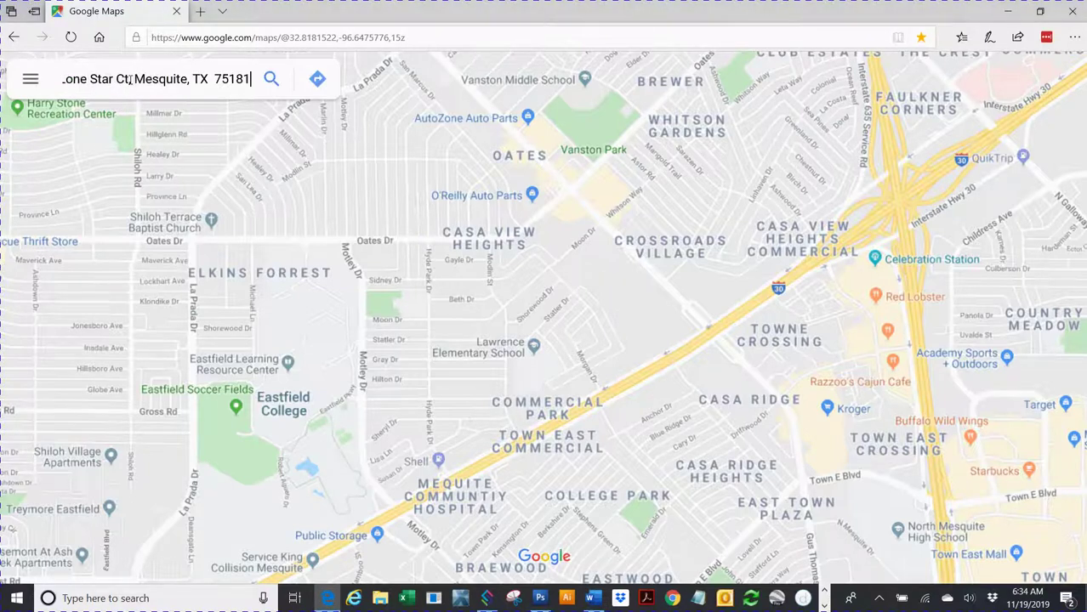
Step: Paste the insured property's street address into the search box and search for it
click(273, 86)
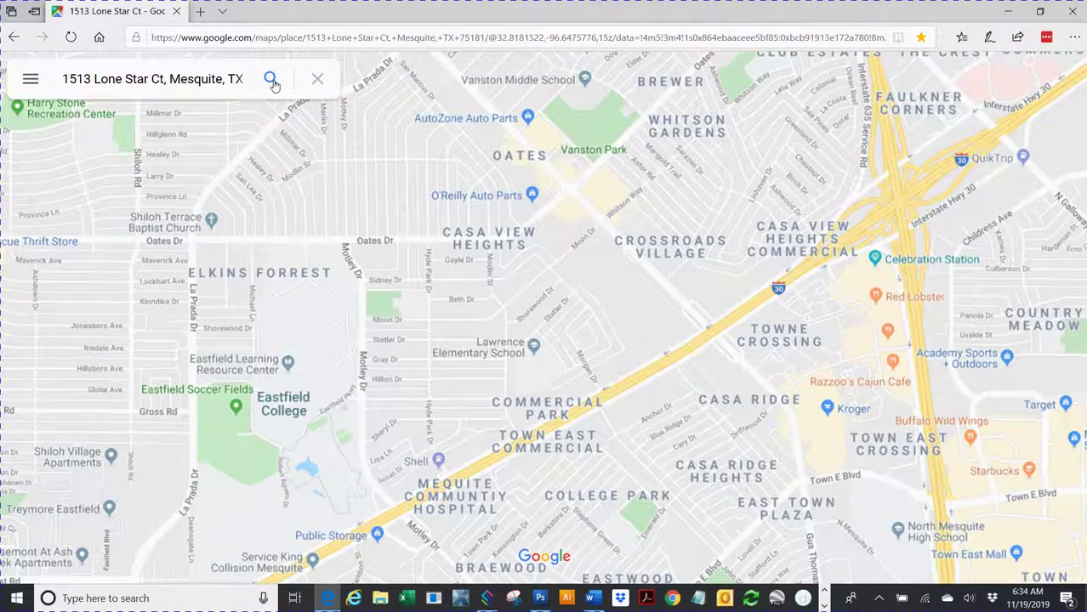
click(273, 86)
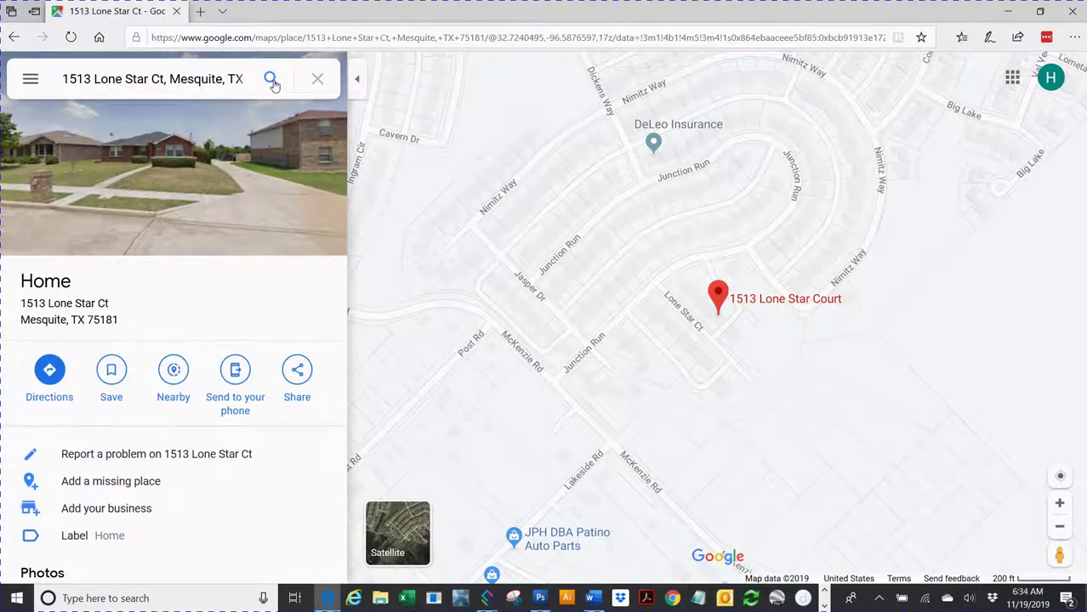
Step: Close the place panel and zoom into satellite imagery centred on the house's roof
click(363, 83)
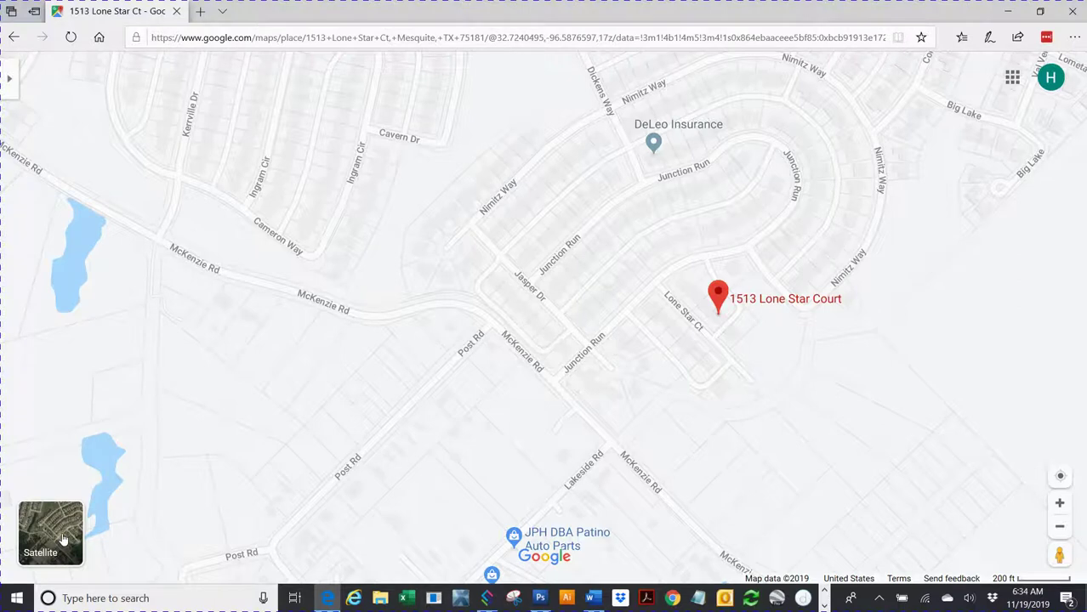
click(62, 540)
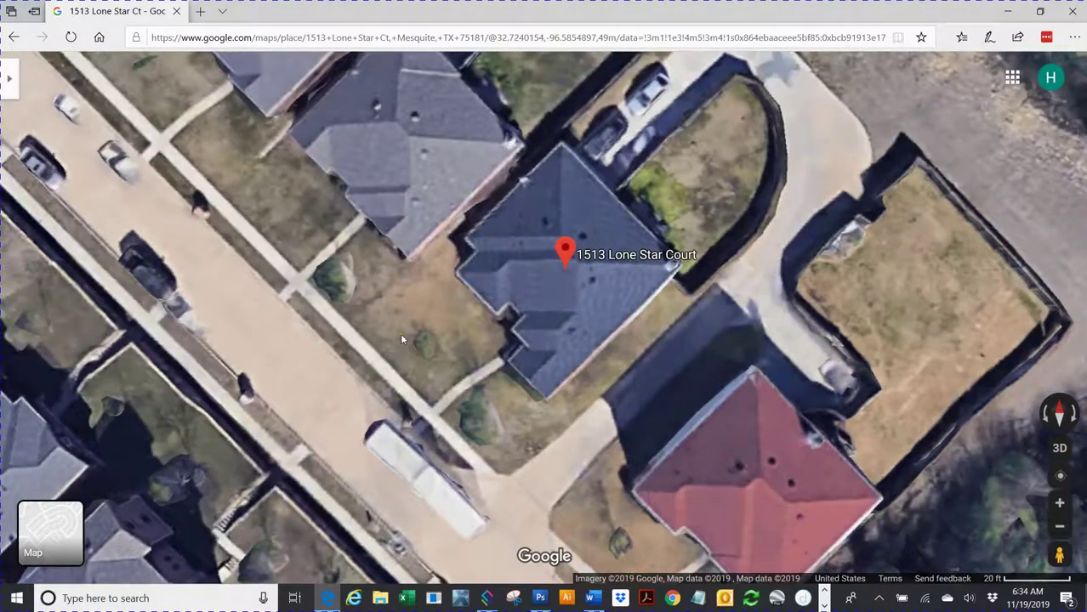
drag(401, 333, 385, 391)
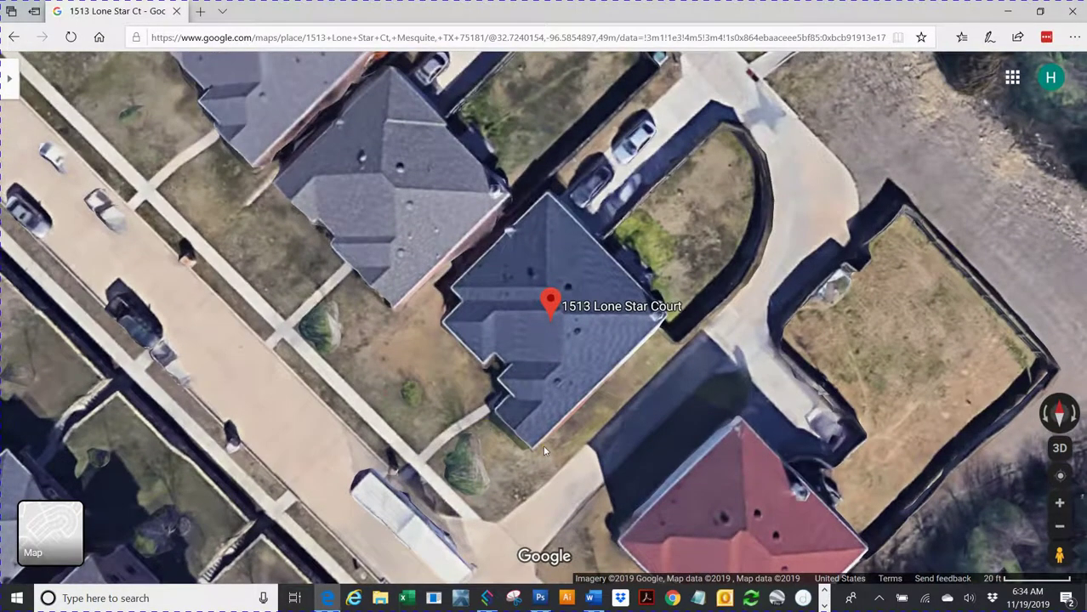
double_click(544, 447)
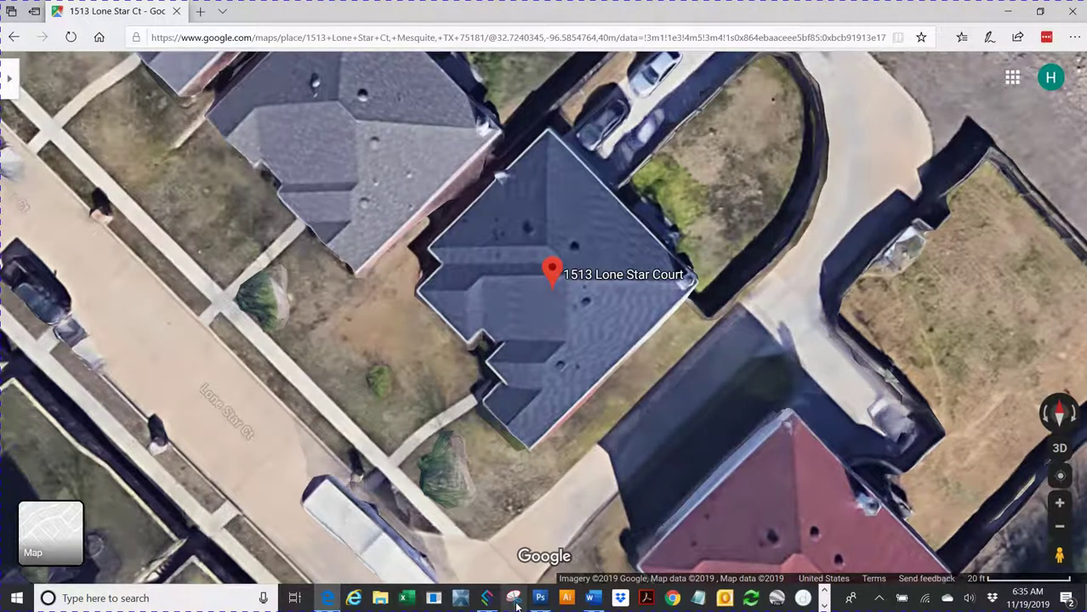
click(514, 600)
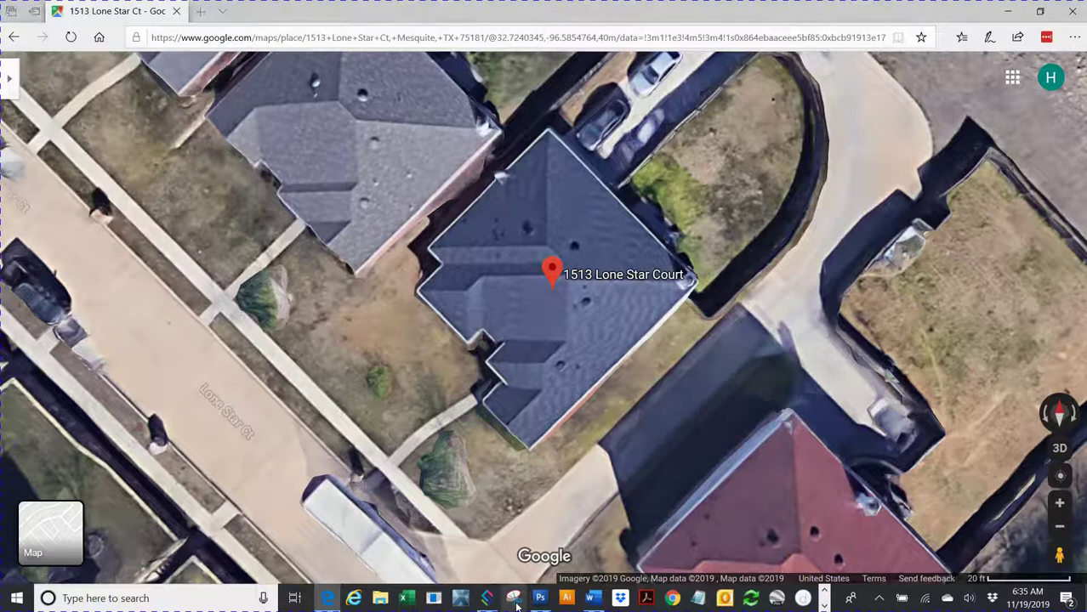
Step: Snip a rectangle around the house's roof, then close the snip without saving it
click(731, 159)
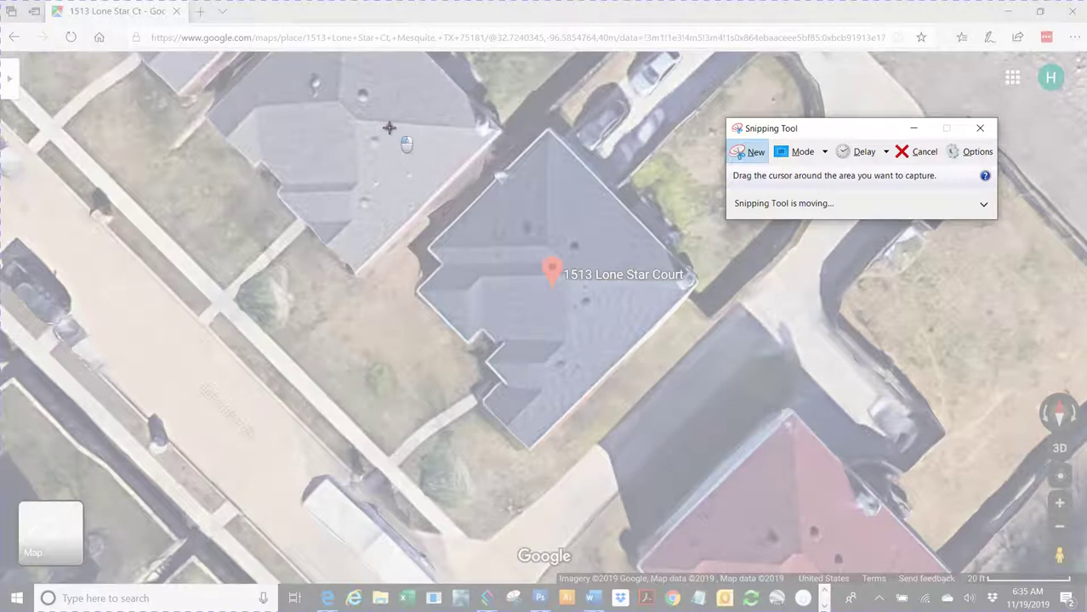
drag(389, 128, 741, 468)
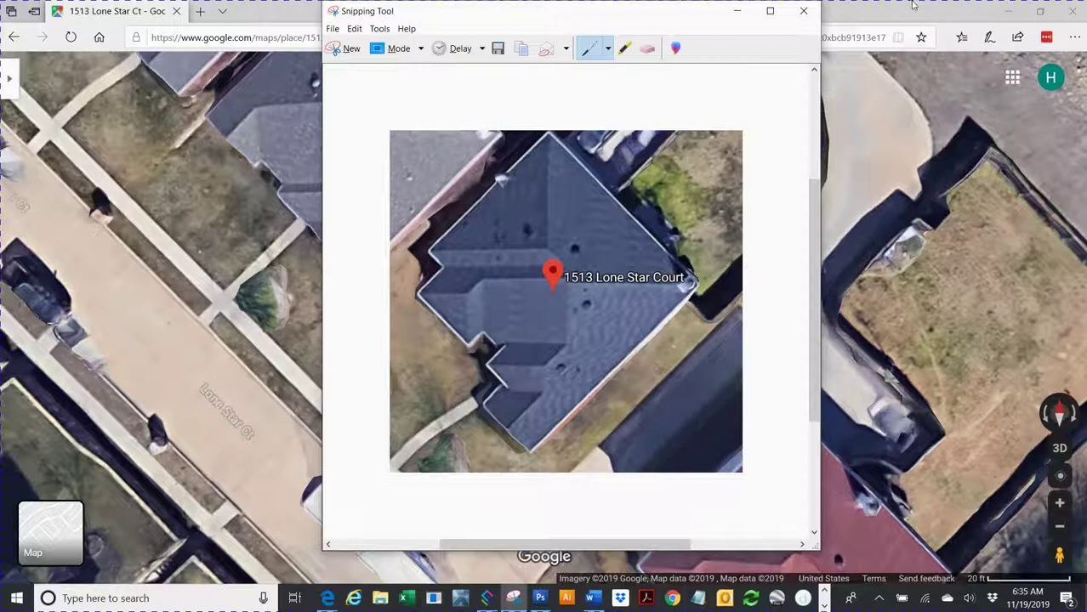
click(804, 14)
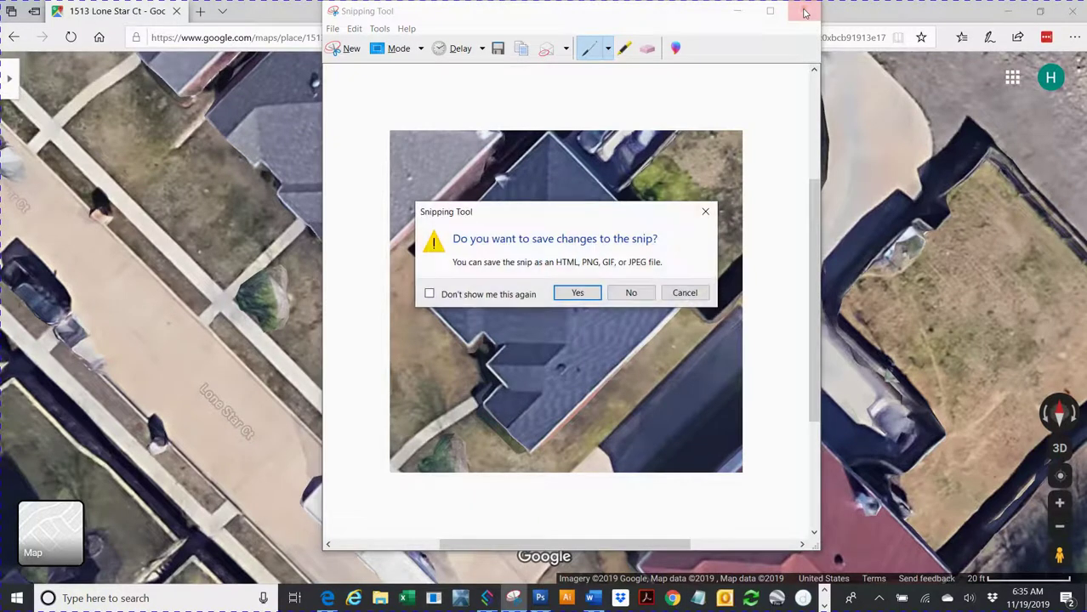
click(630, 293)
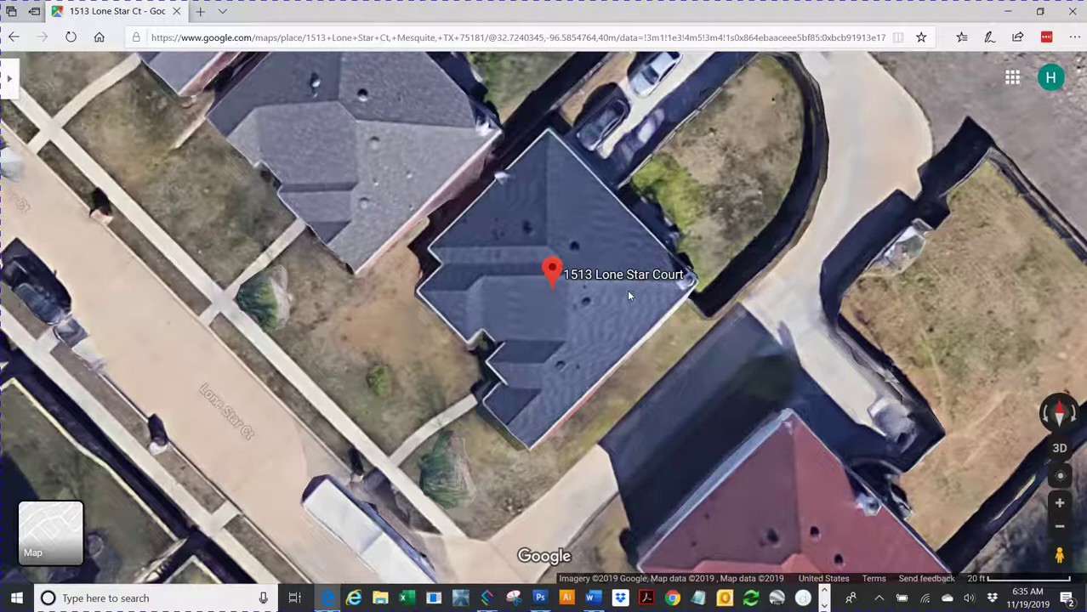
Step: Create a new 622 × 604 px Photoshop document and paste the roof snip into it
click(540, 599)
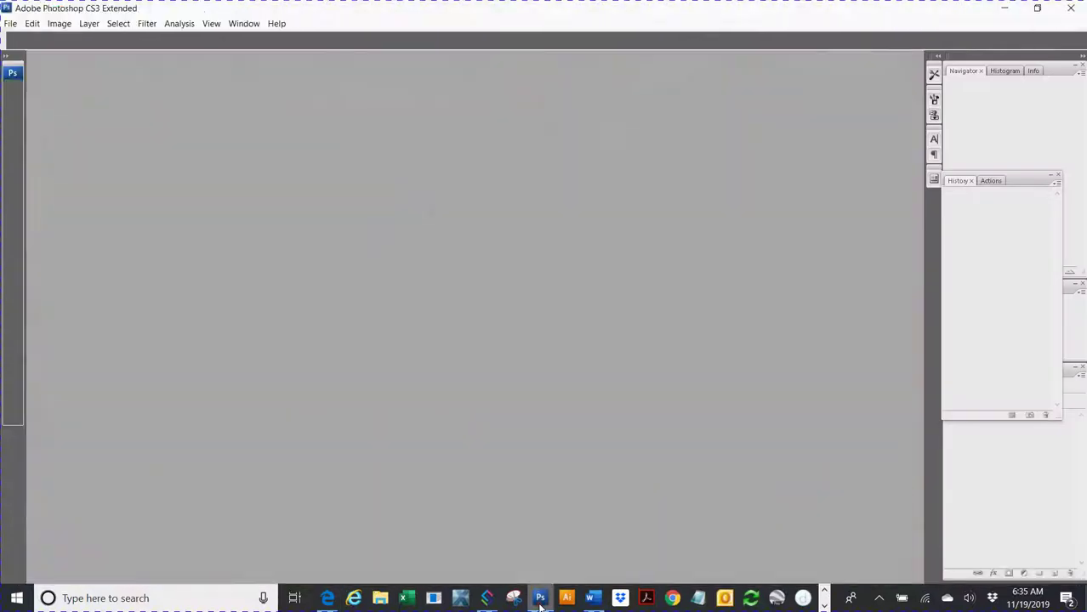
key(ctrl+n)
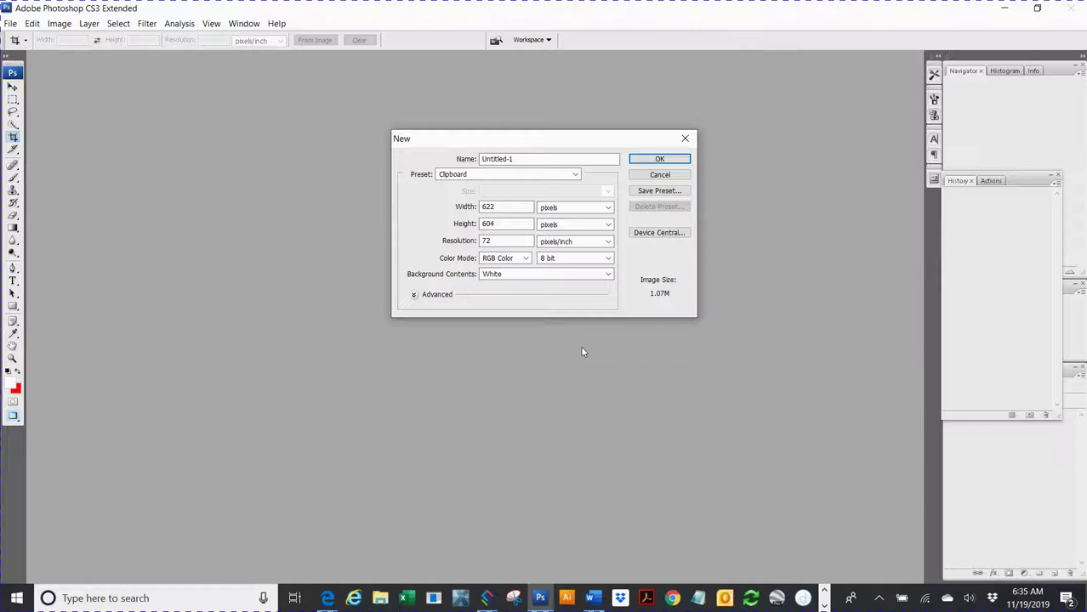
click(648, 160)
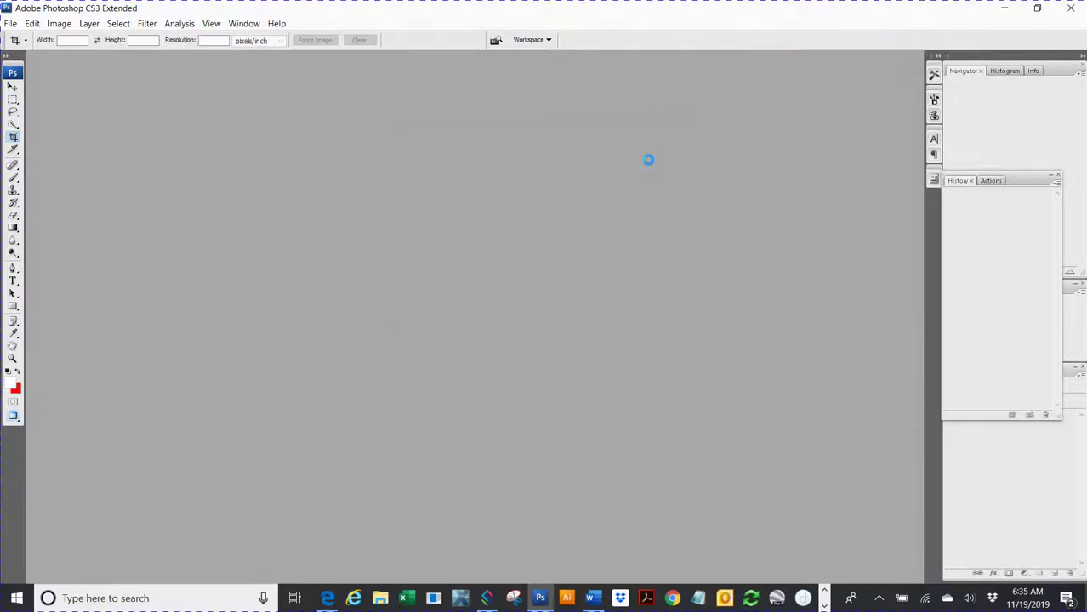
key(ctrl+v)
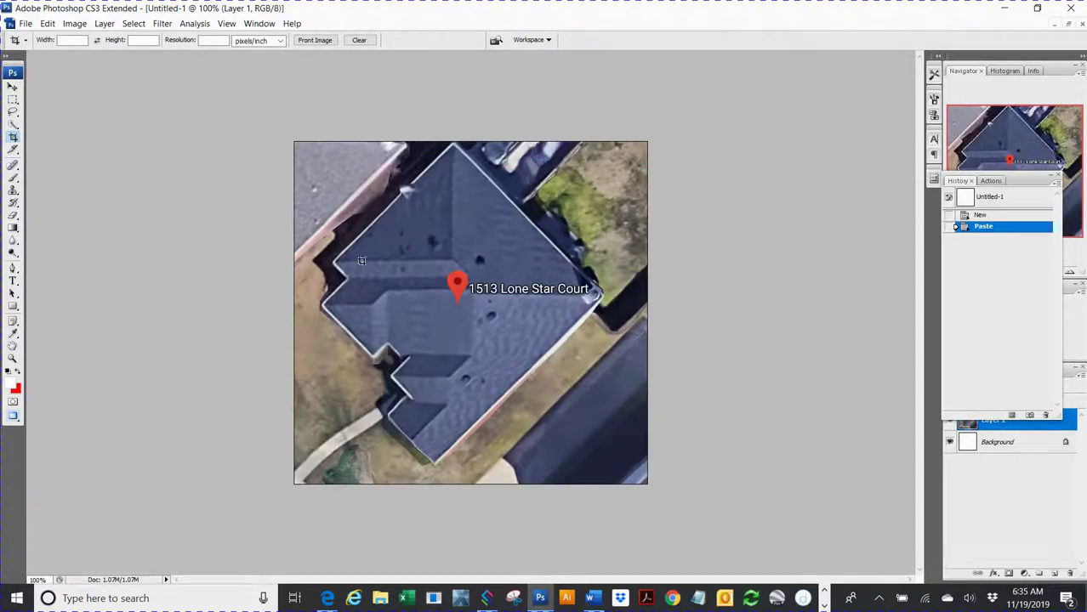
Step: Drag a crop box over the house and extend its corners around the roof
mouse_move(408, 279)
mouse_down()
mouse_move(554, 416)
mouse_move(593, 406)
mouse_move(612, 330)
mouse_up()
drag(430, 299, 383, 210)
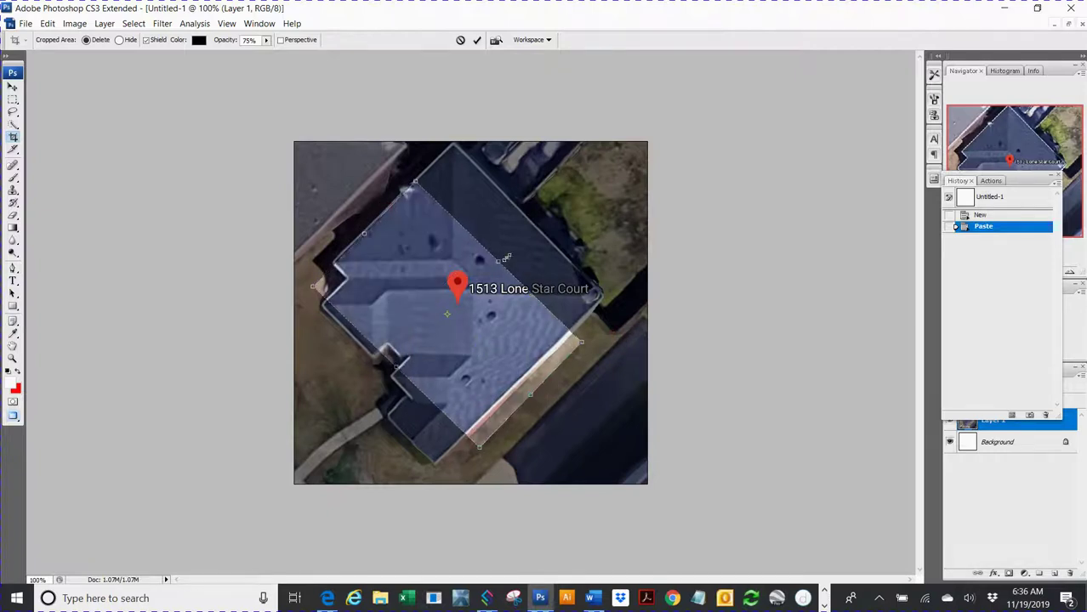
drag(500, 260, 535, 221)
drag(396, 366, 367, 399)
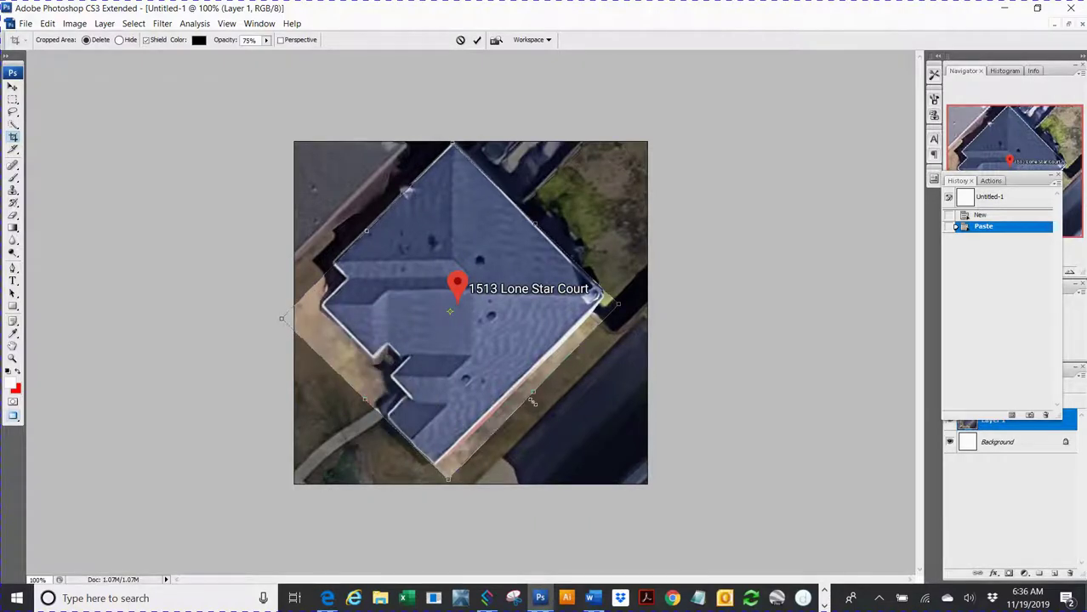
drag(532, 392, 517, 381)
drag(516, 381, 516, 381)
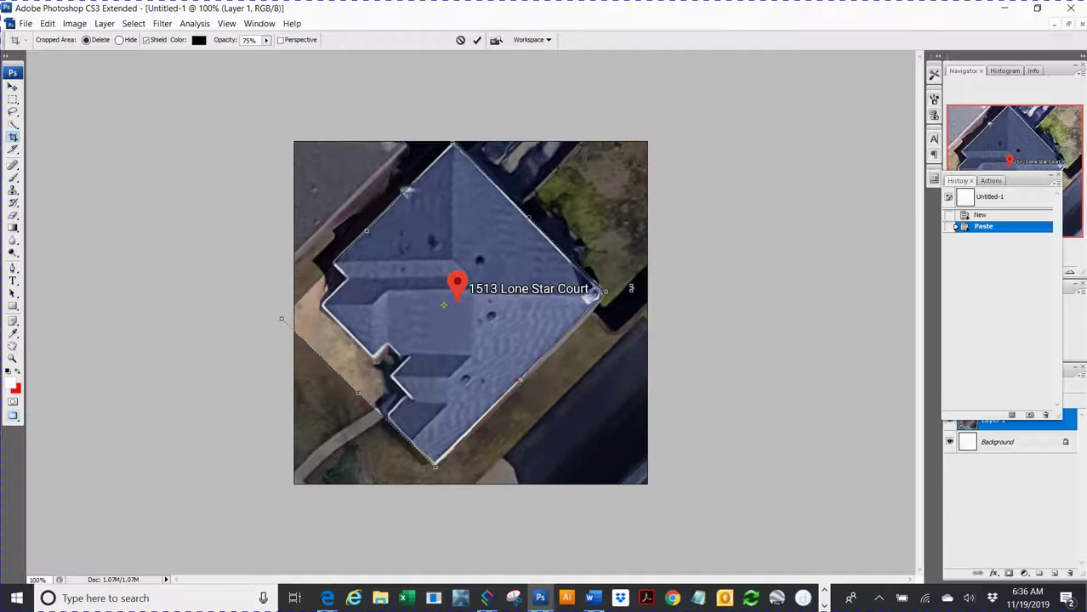
Step: Rotate the crop to the roof's angle, fit its sides around the house, and apply it
drag(631, 288, 634, 291)
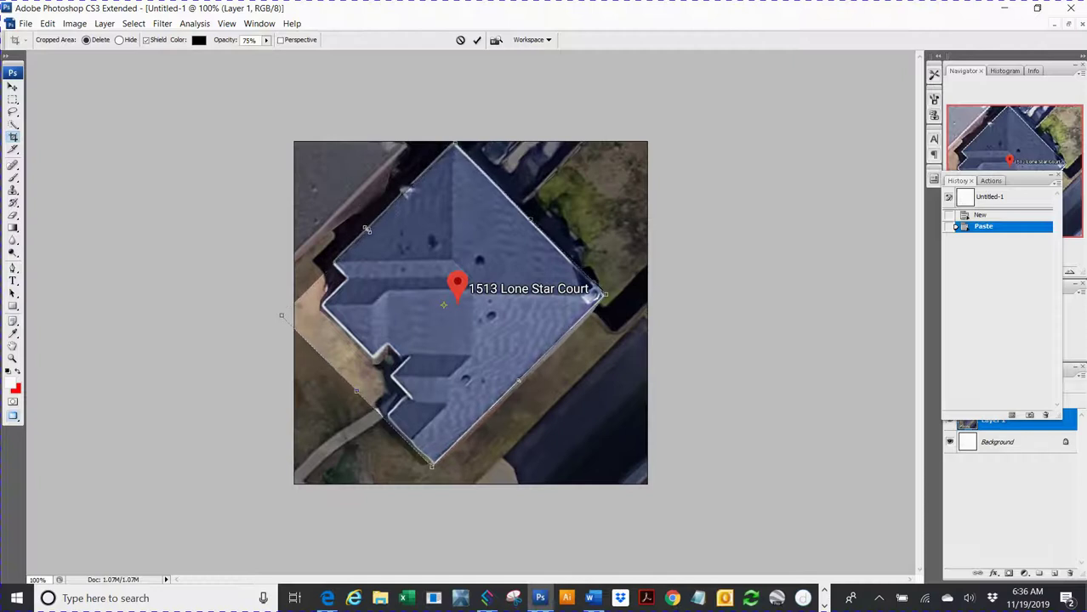
drag(367, 228, 366, 217)
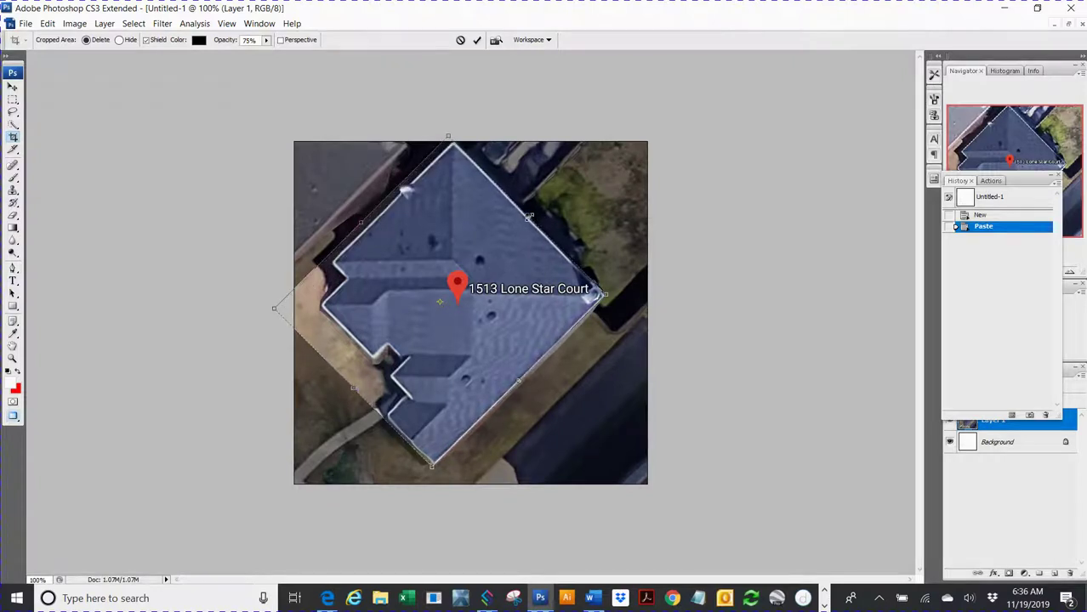
drag(529, 220, 539, 209)
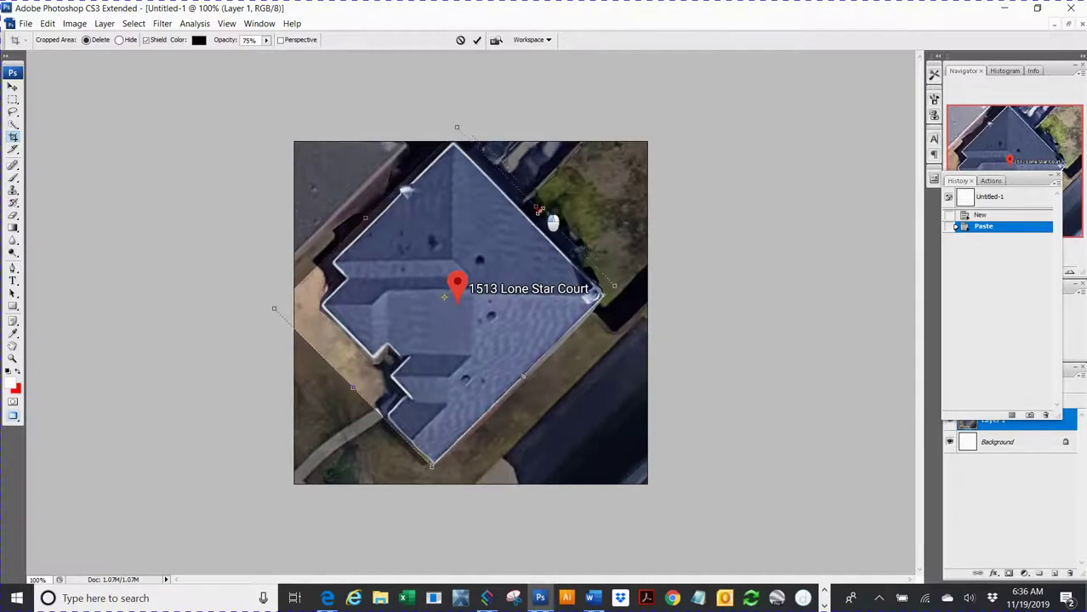
drag(538, 209, 534, 212)
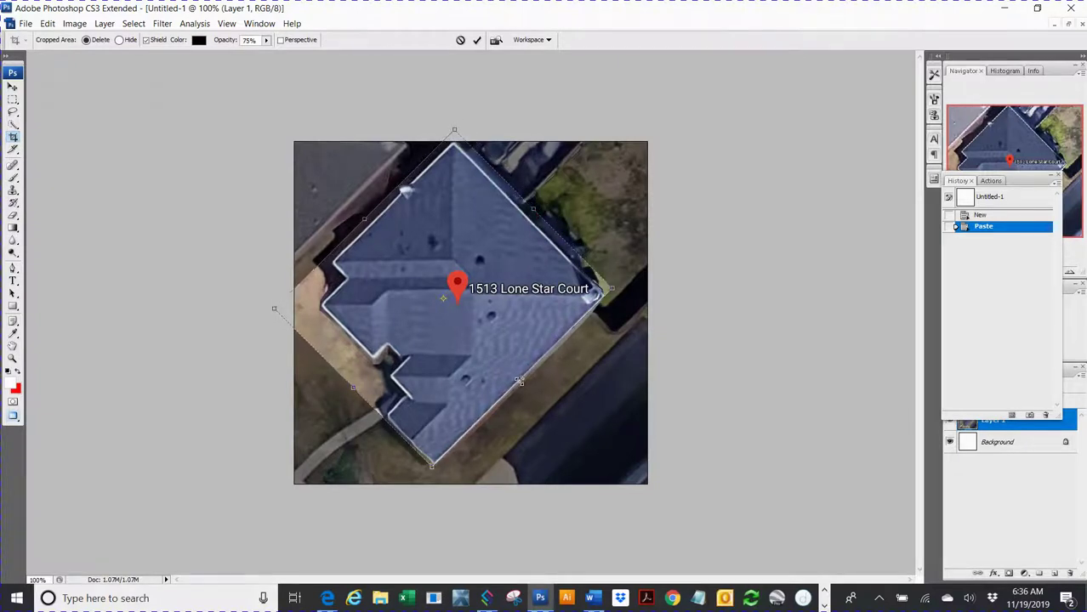
drag(537, 390, 544, 402)
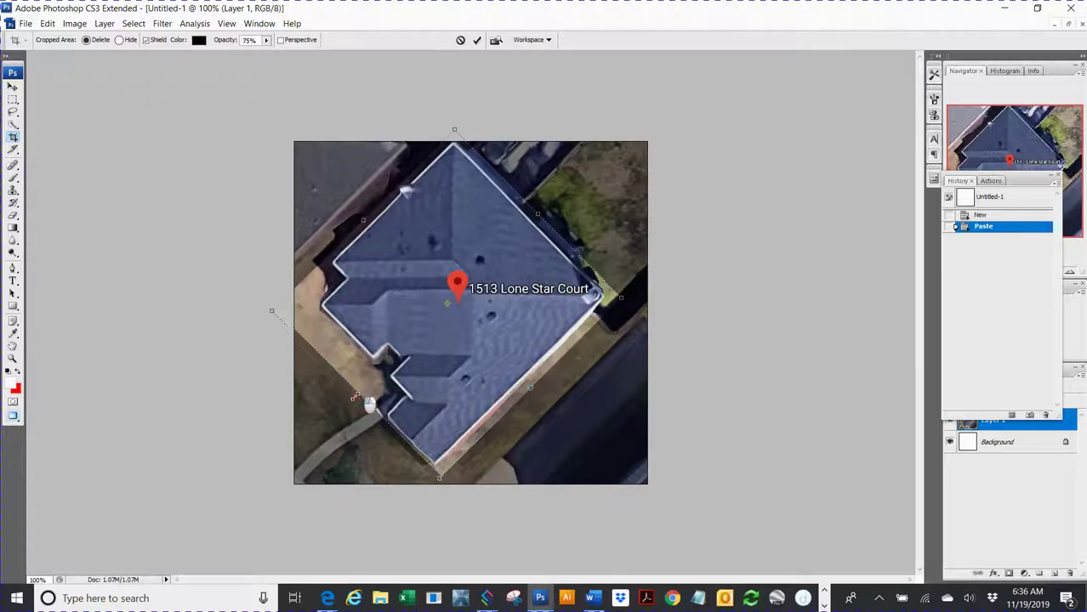
drag(354, 391, 353, 400)
double_click(489, 339)
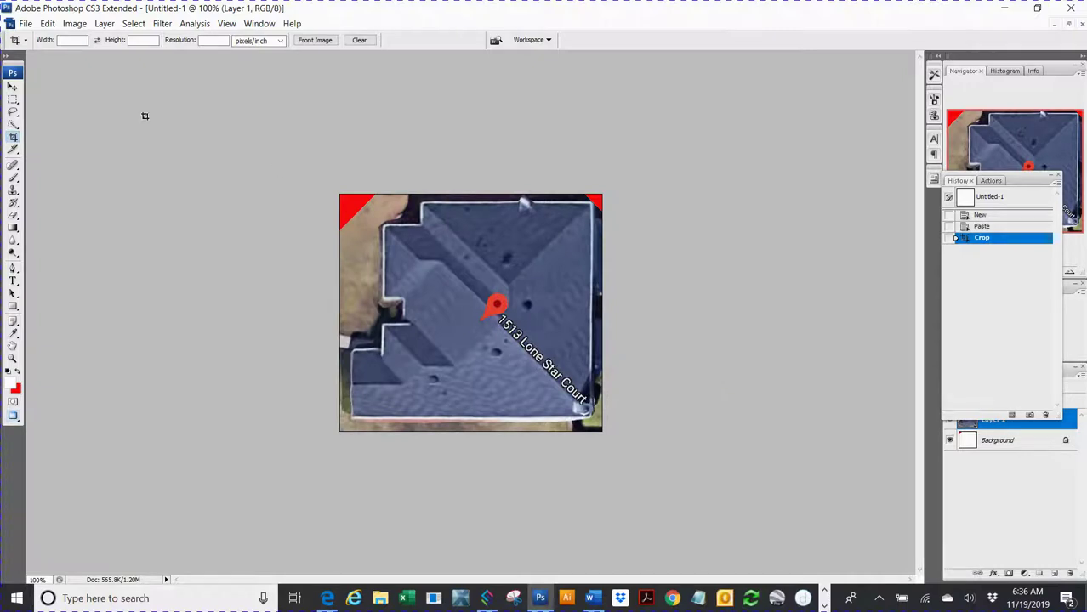
click(26, 23)
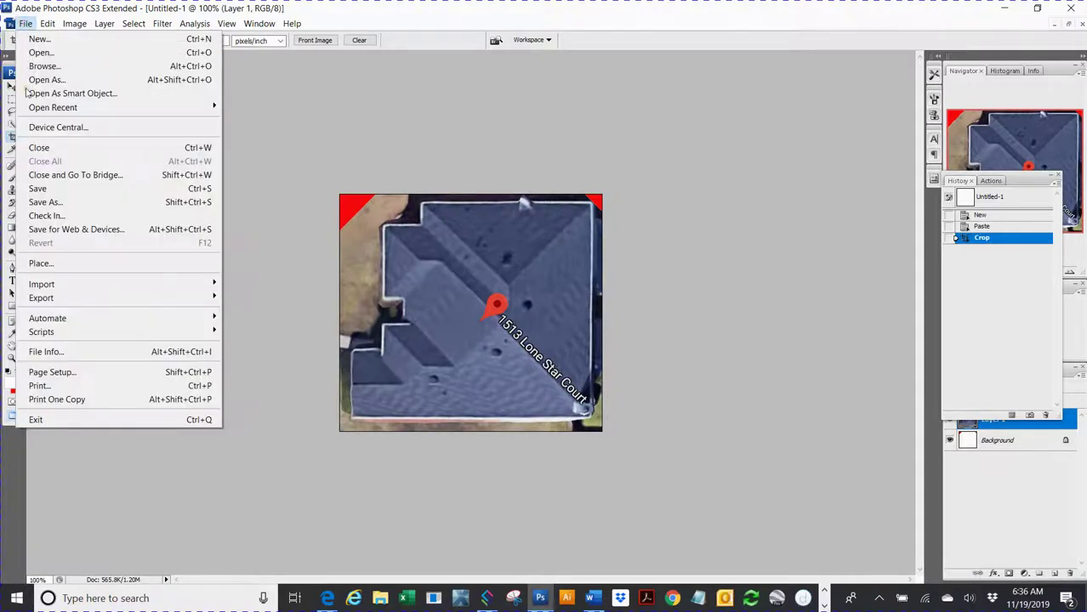
click(59, 203)
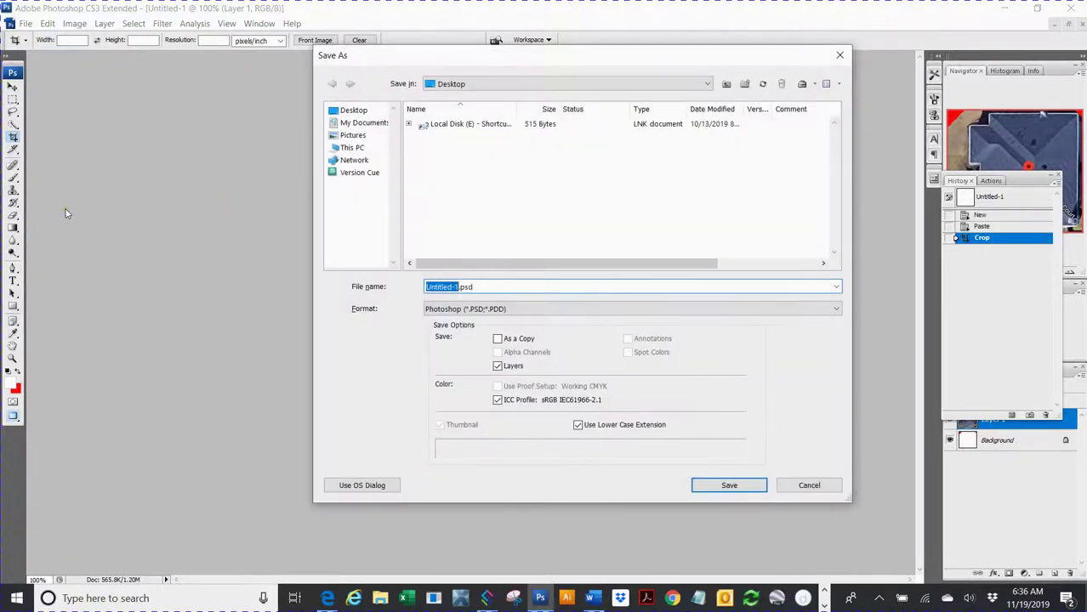
click(465, 311)
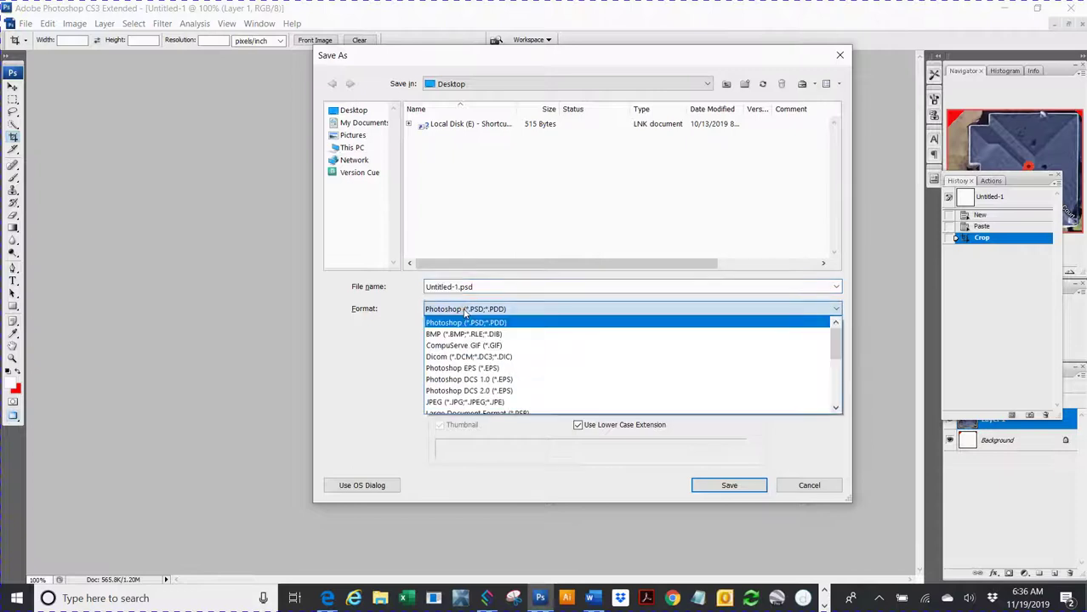
click(463, 401)
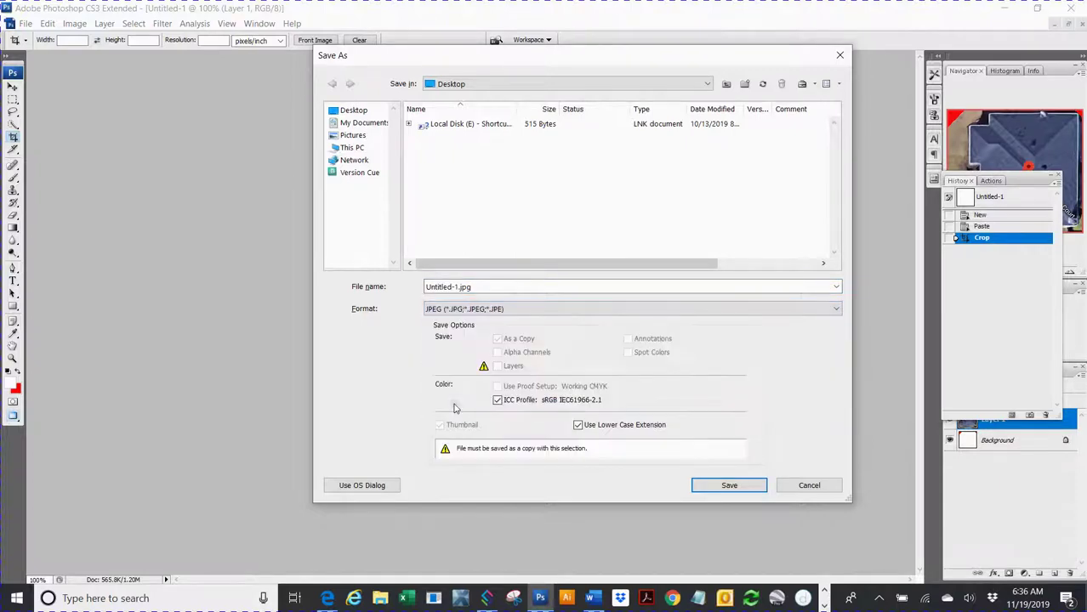
click(353, 111)
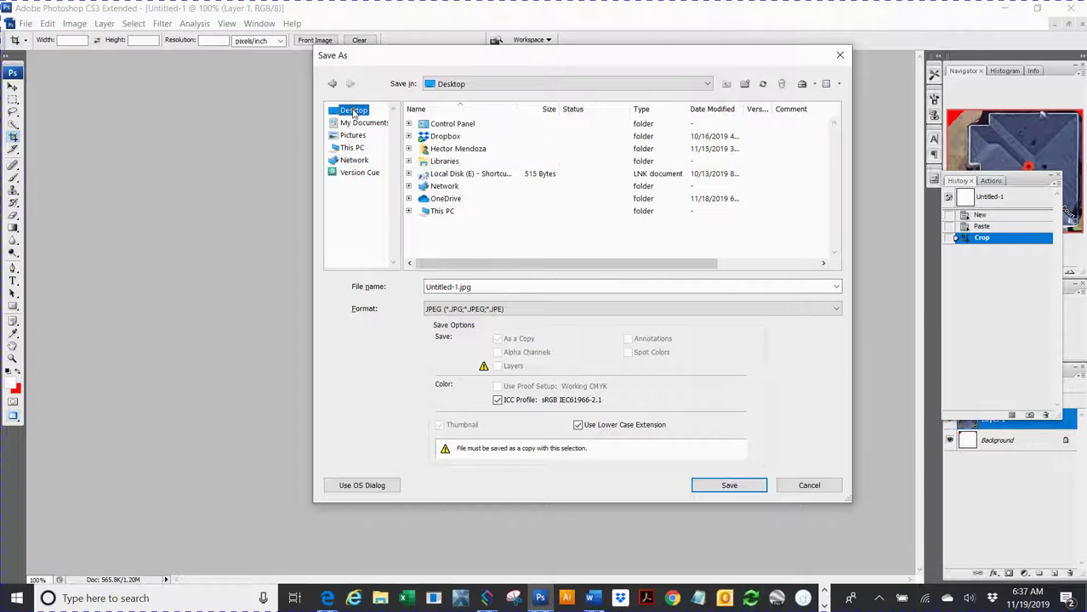
click(436, 286)
click(454, 287)
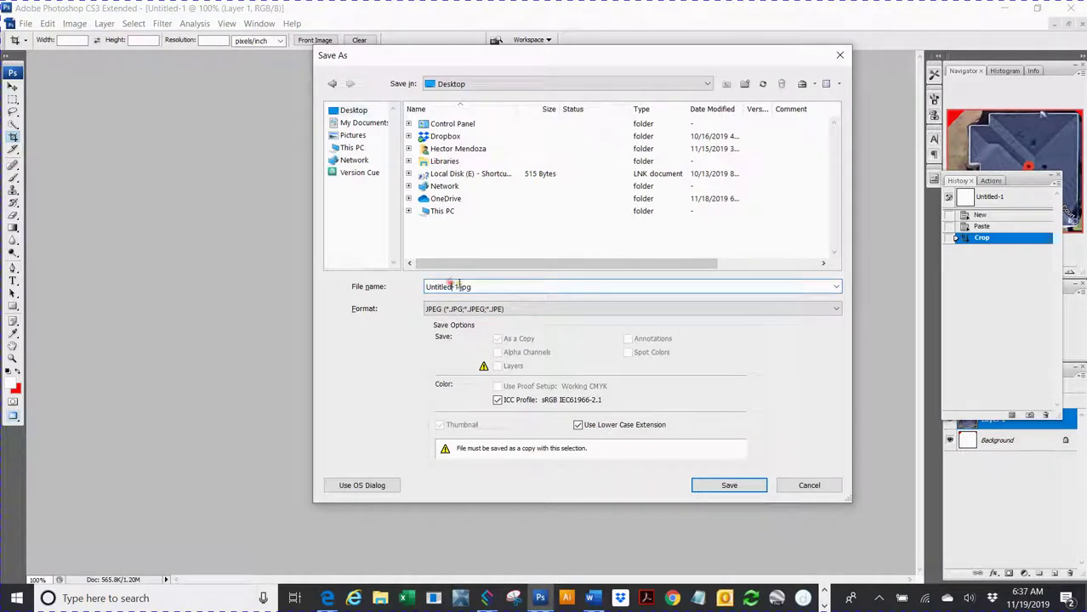
drag(459, 287, 352, 282)
text(Test)
key(BackSpace)
key(BackSpace)
key(BackSpace)
key(BackSpace)
click(729, 491)
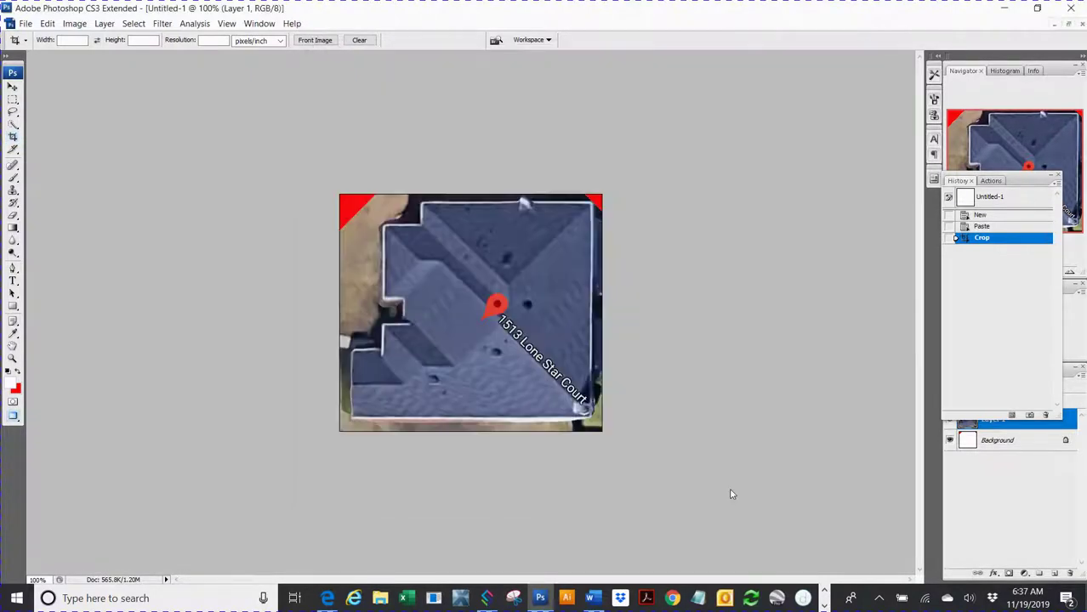
Step: Close the Photoshop image document without saving further changes
key(h)
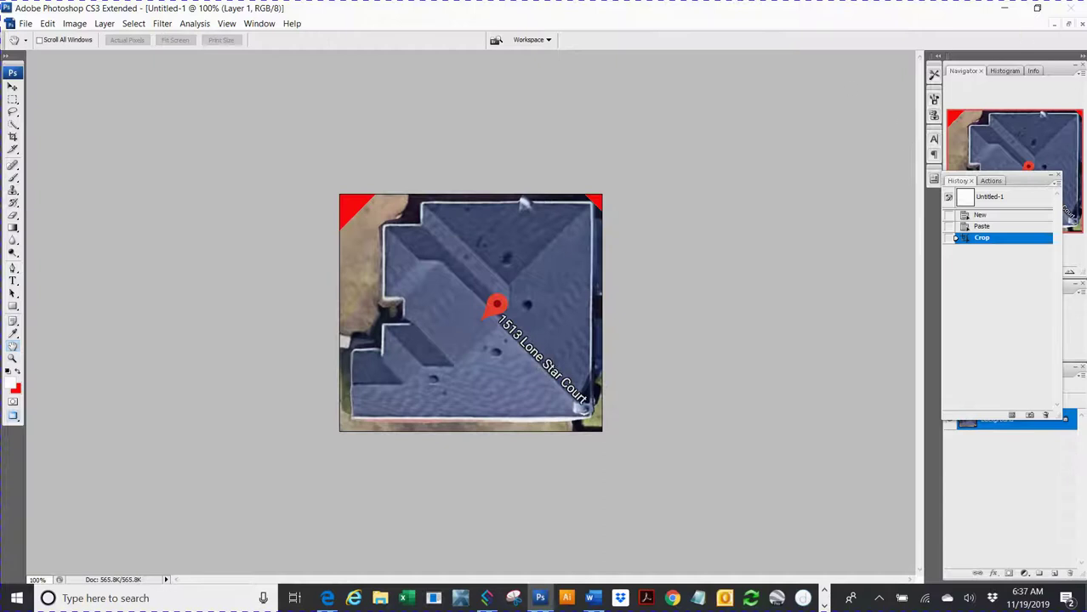
key(c)
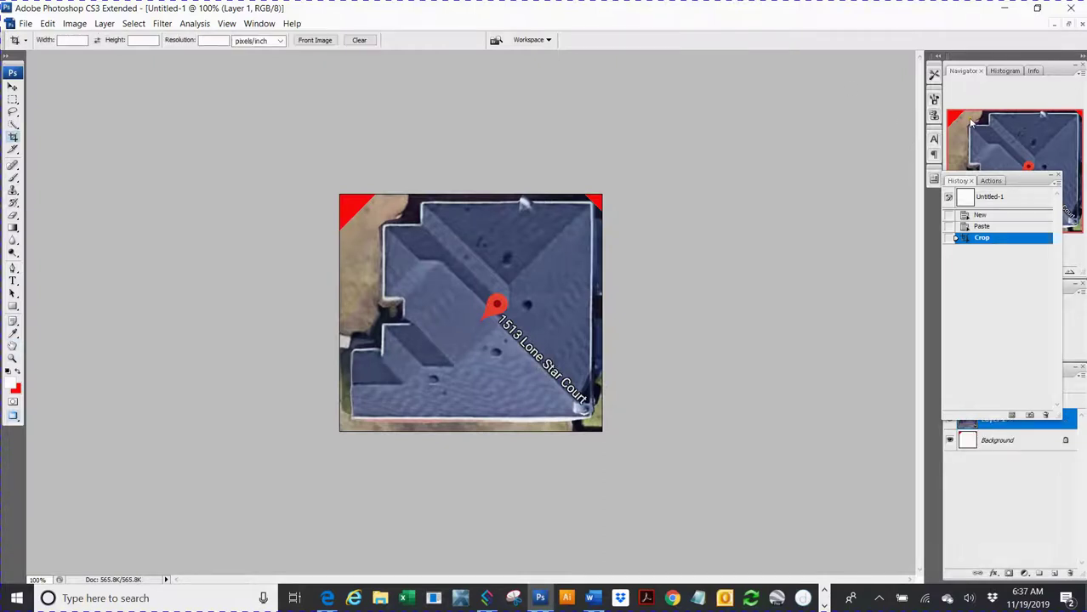
click(1071, 8)
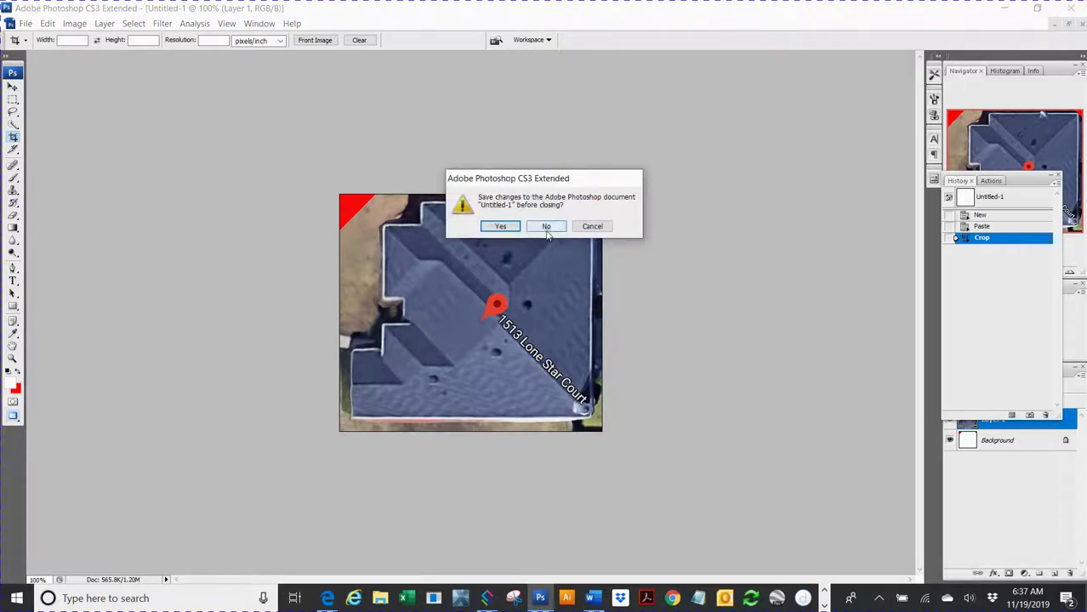
click(546, 227)
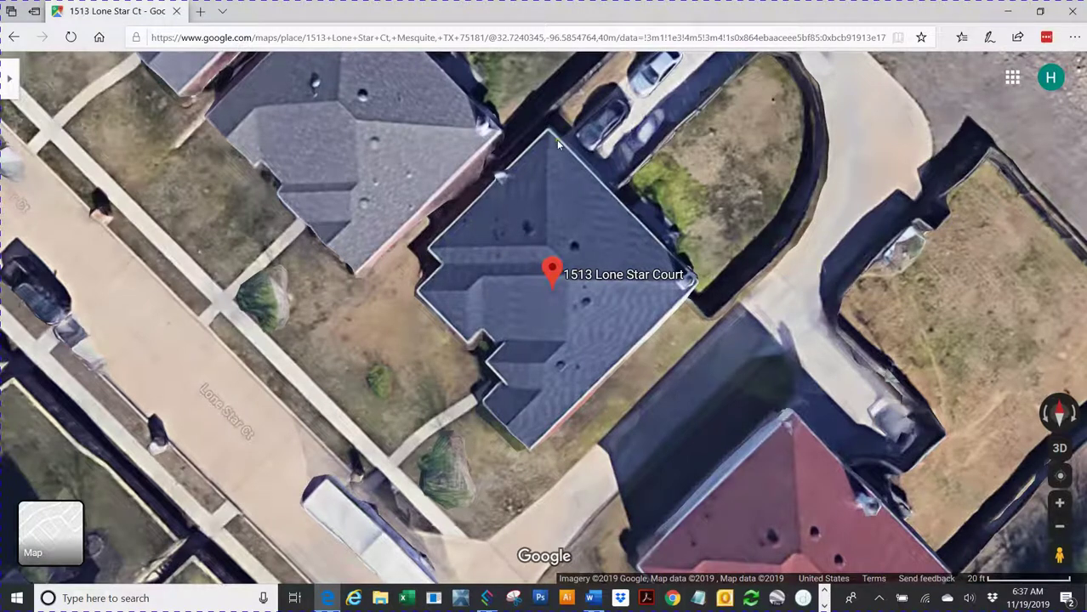
Step: Measure the roof edge up to its top corner as 40.06 ft, then close the browser
right_click(432, 253)
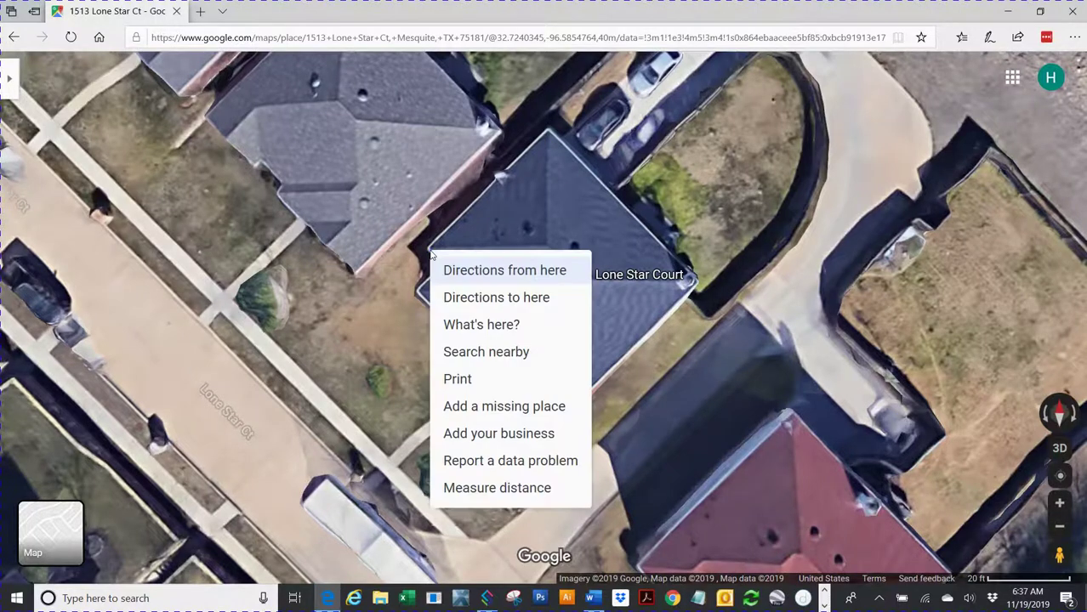
click(460, 490)
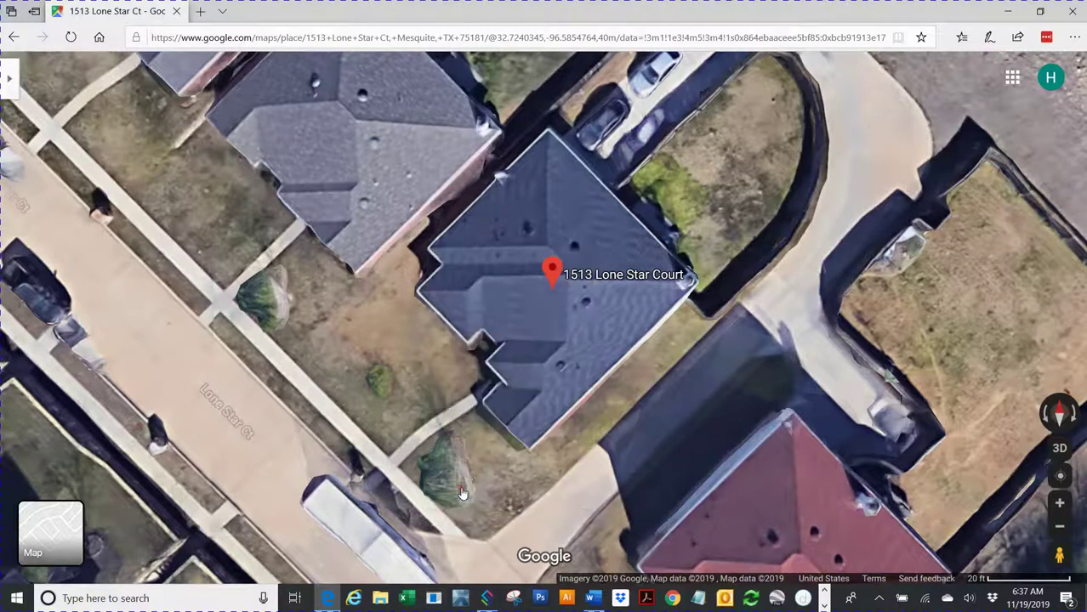
click(547, 129)
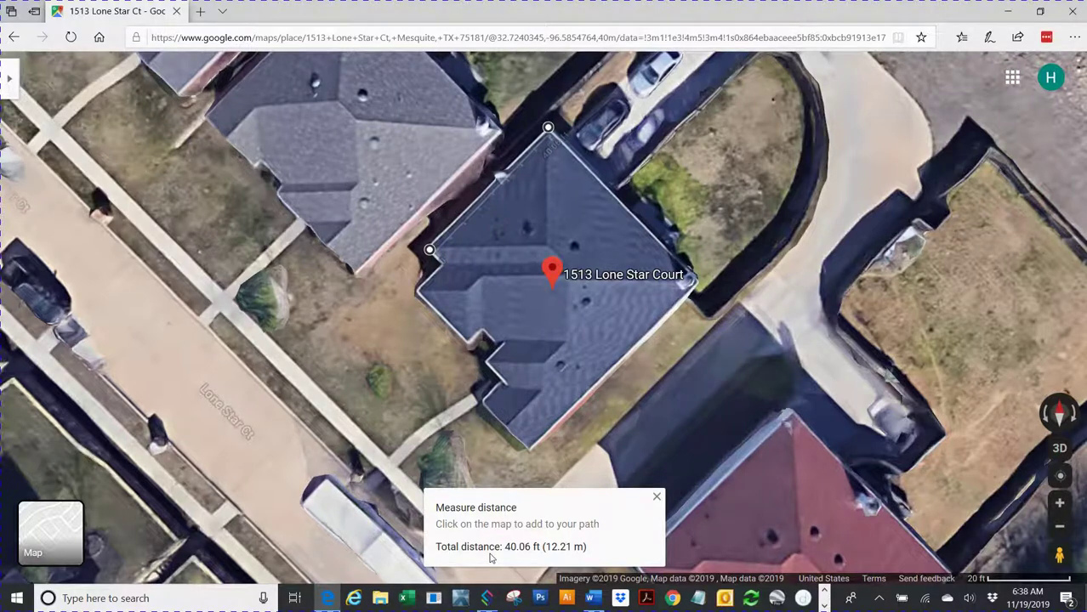
click(1075, 11)
click(617, 296)
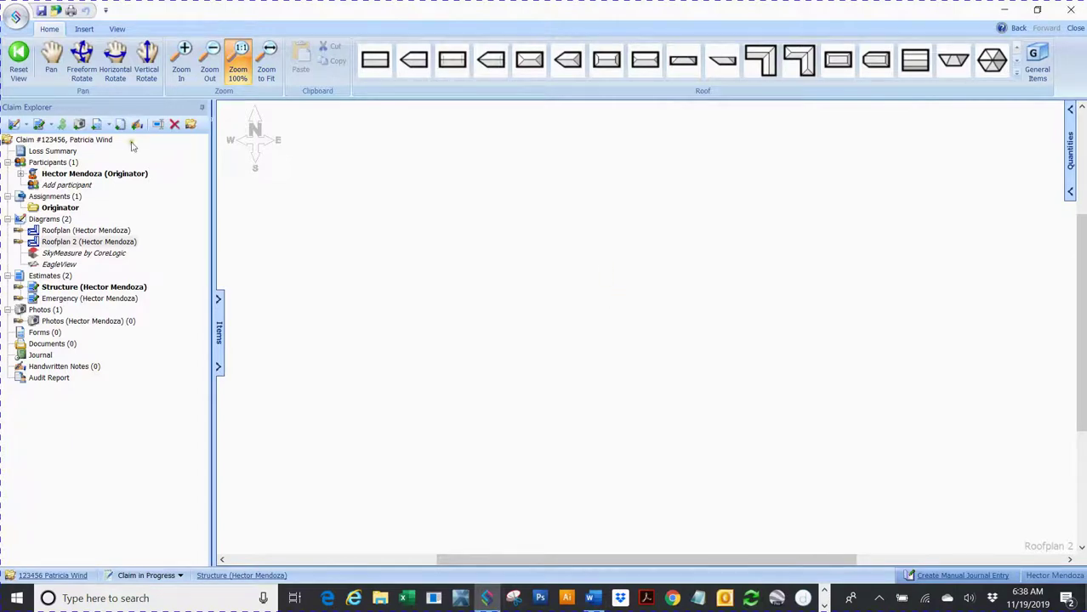
click(117, 30)
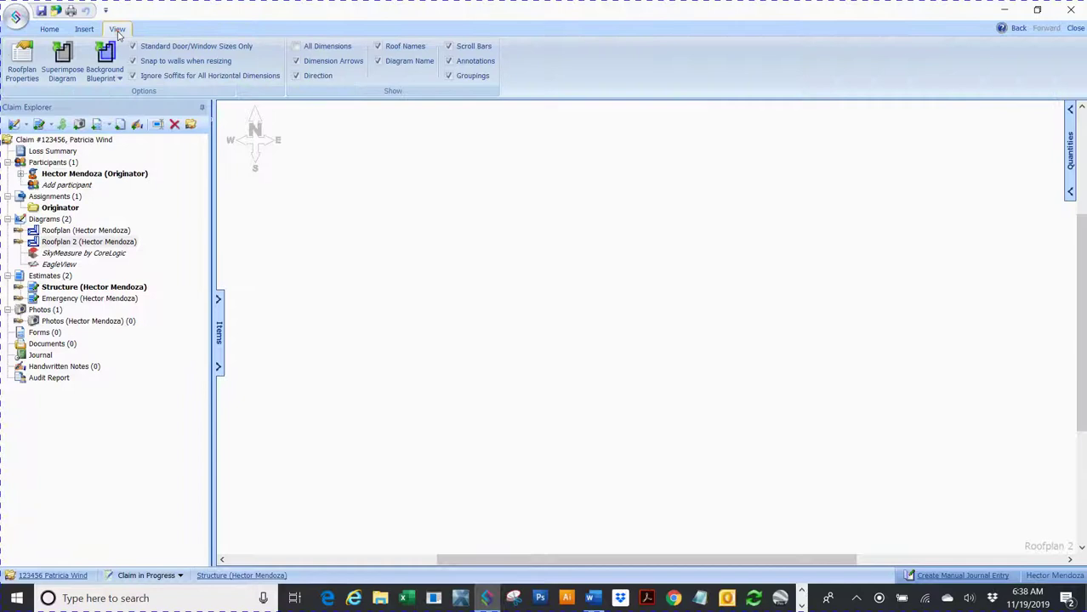
click(108, 68)
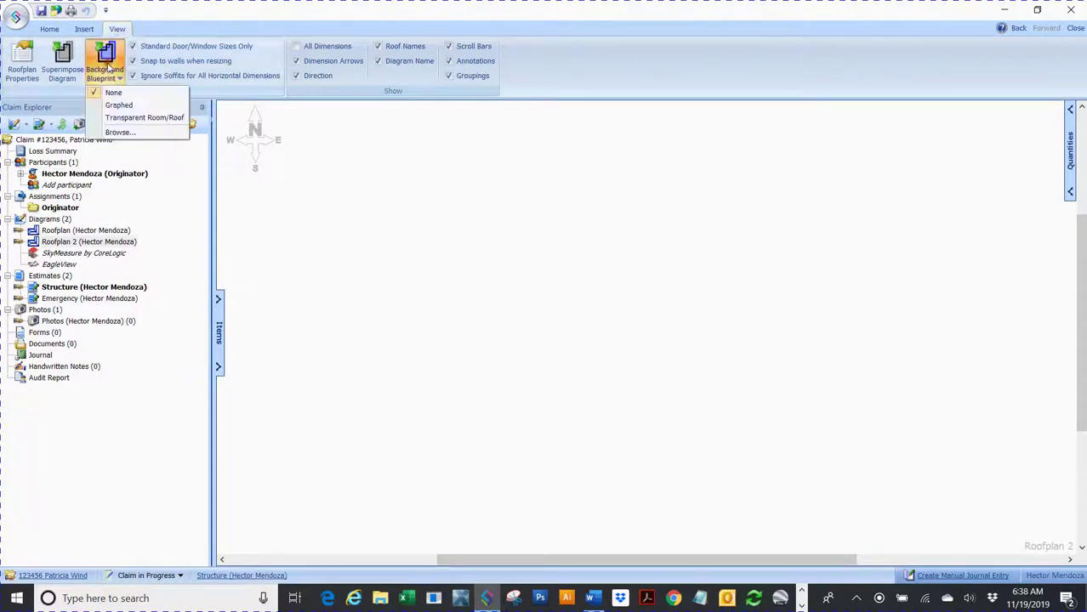
click(112, 132)
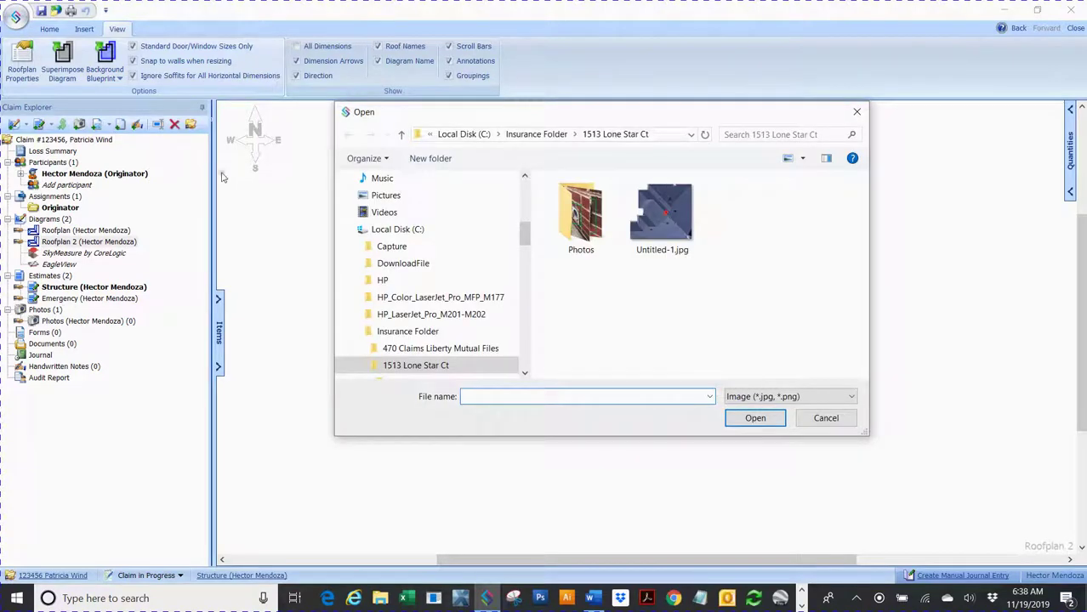
drag(527, 237, 524, 182)
click(396, 209)
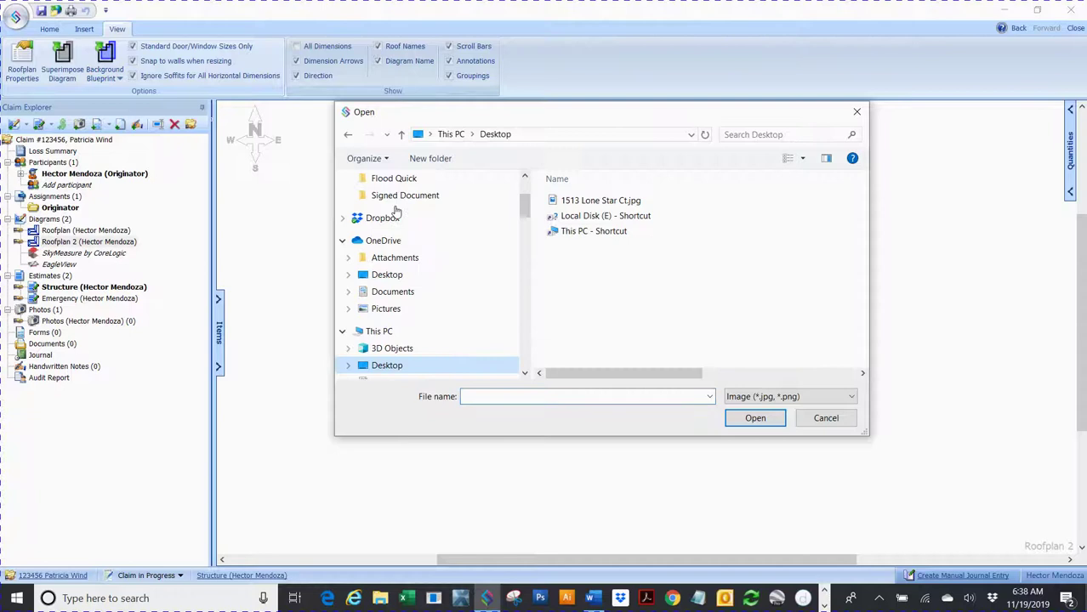
click(584, 202)
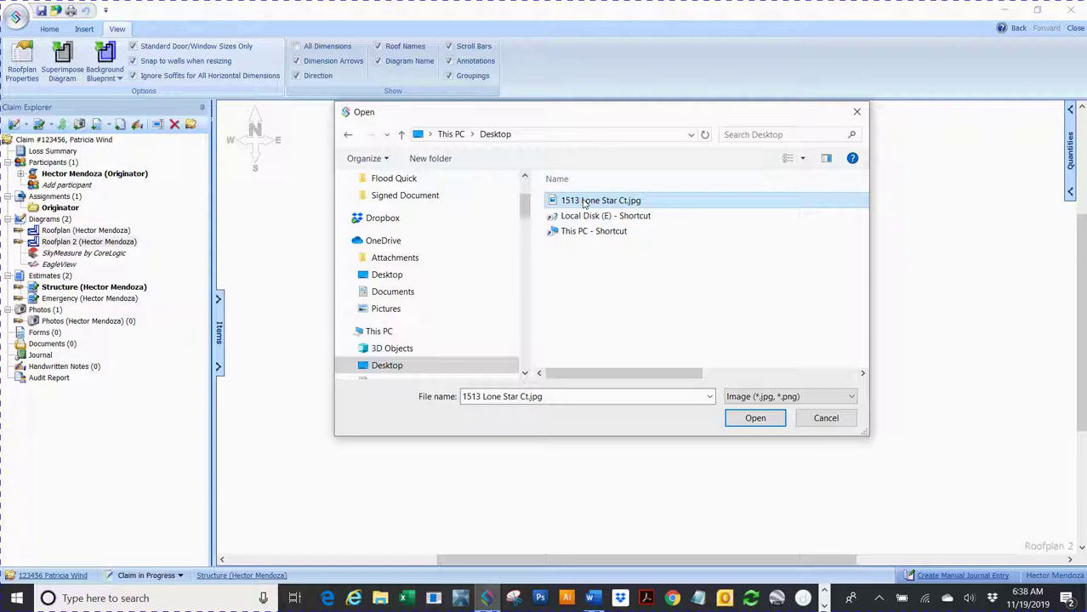
click(754, 420)
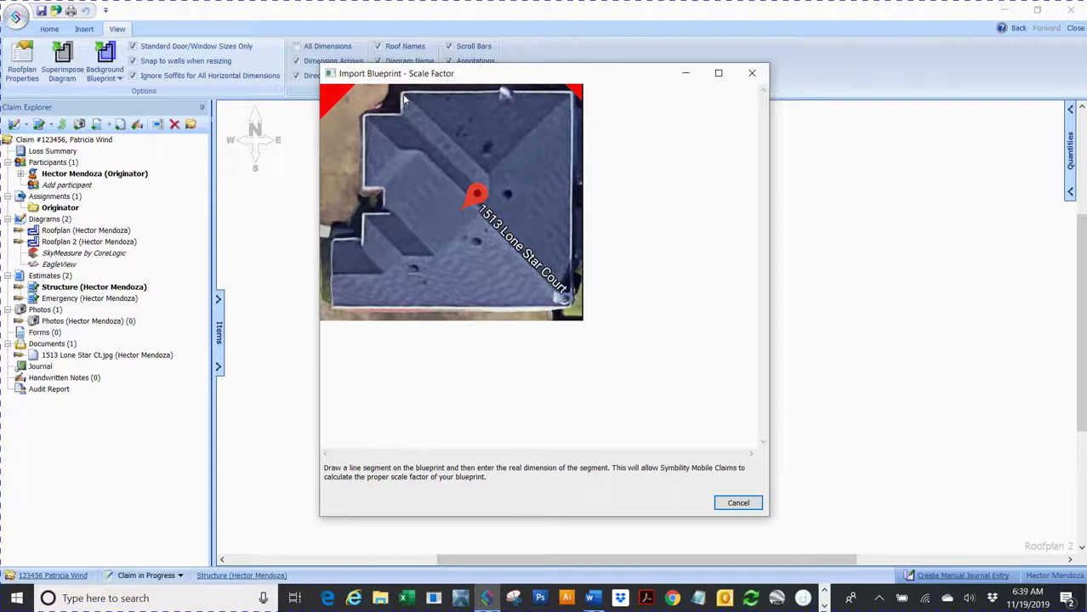
Step: Trace the blueprint's top roof edge and set its segment length to 40 ft
drag(403, 93, 570, 96)
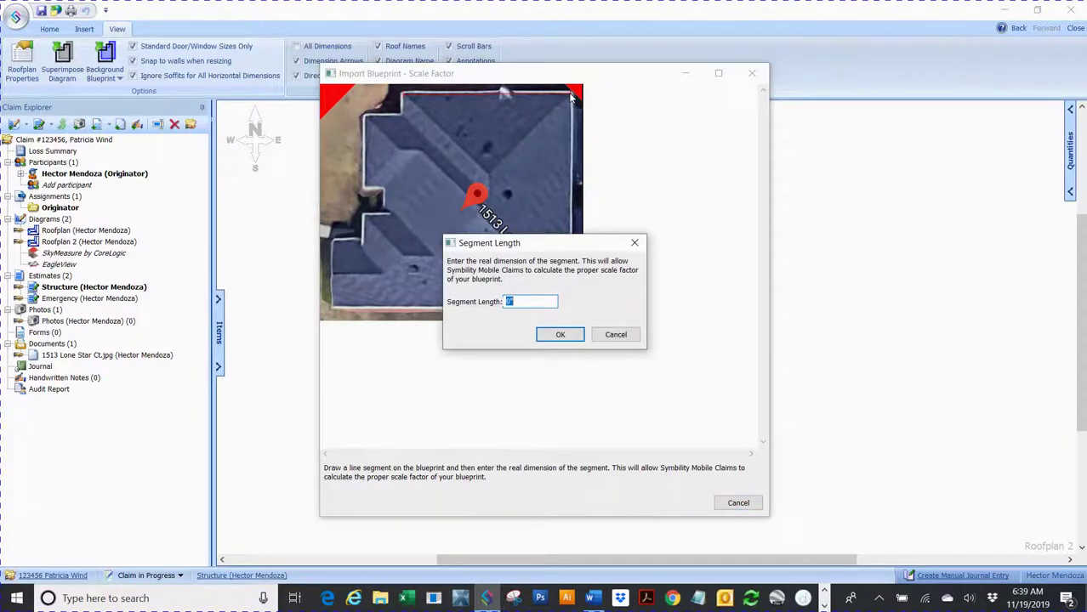
text(53)
key(Return)
text(40)
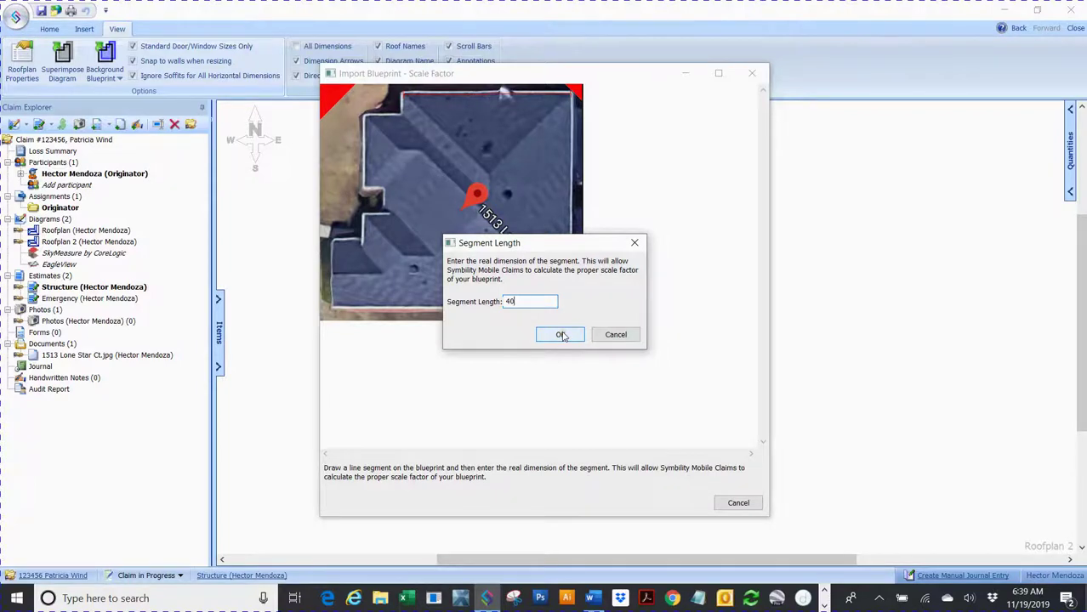
click(561, 335)
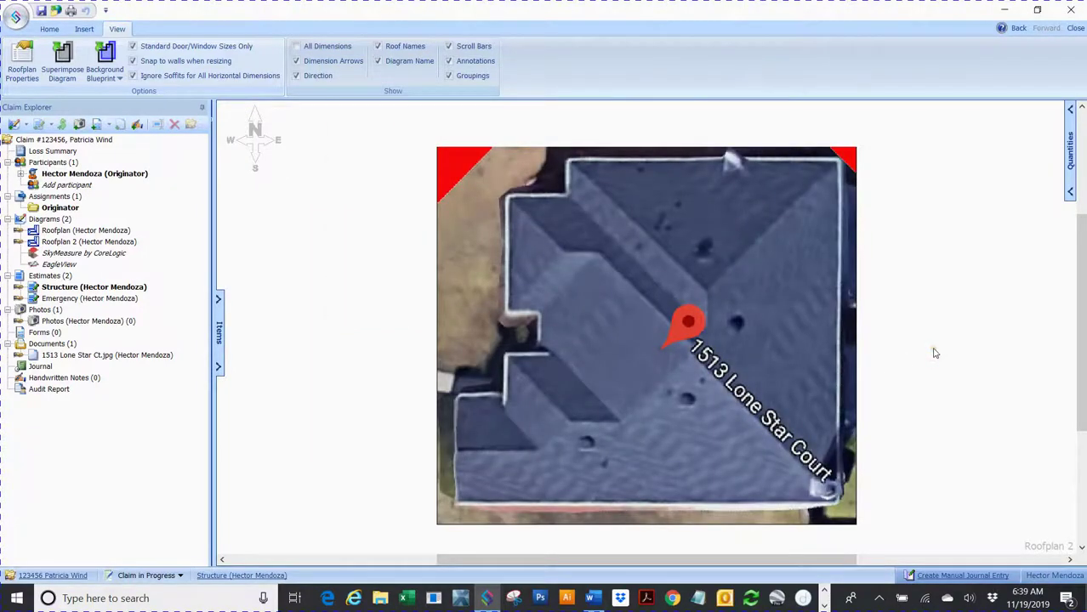
Step: Auto-hide the Claim Explorer and place a 38'4" × 48'7" hip roof right of the blueprint
drag(589, 563, 669, 563)
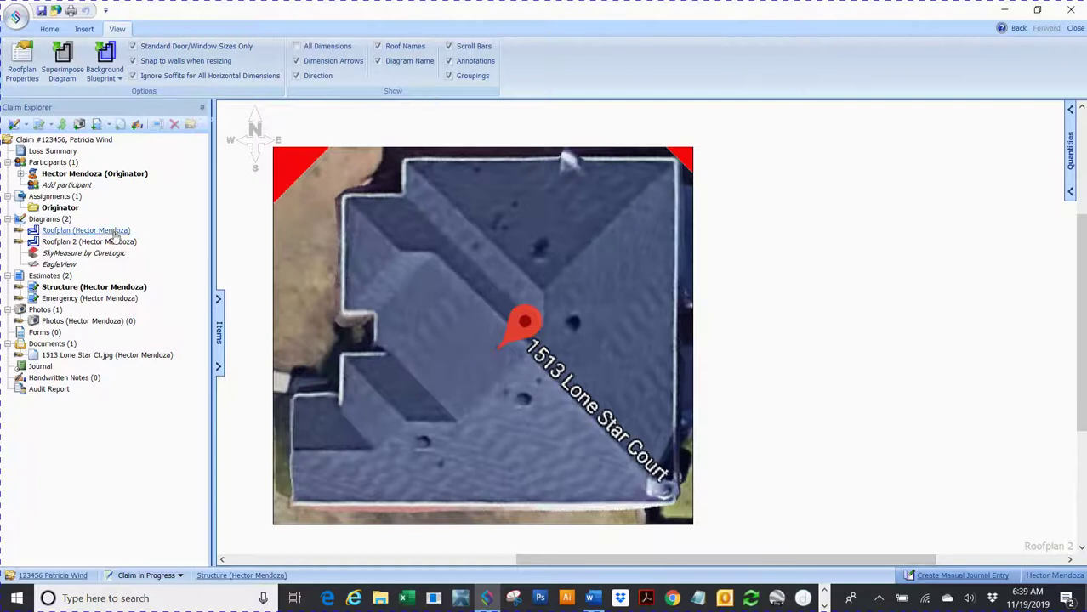
click(203, 108)
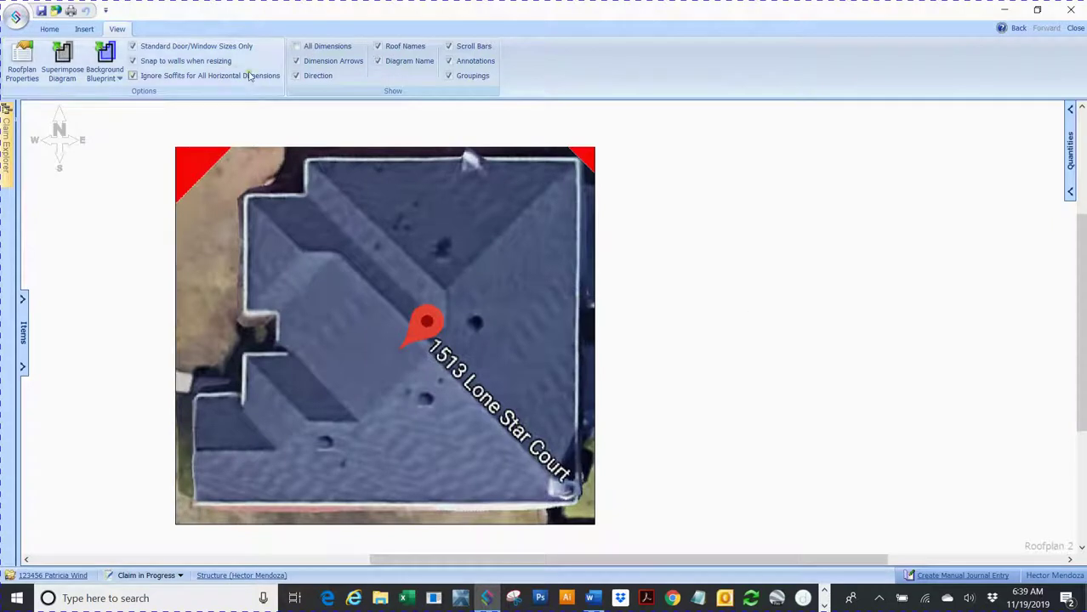
click(49, 30)
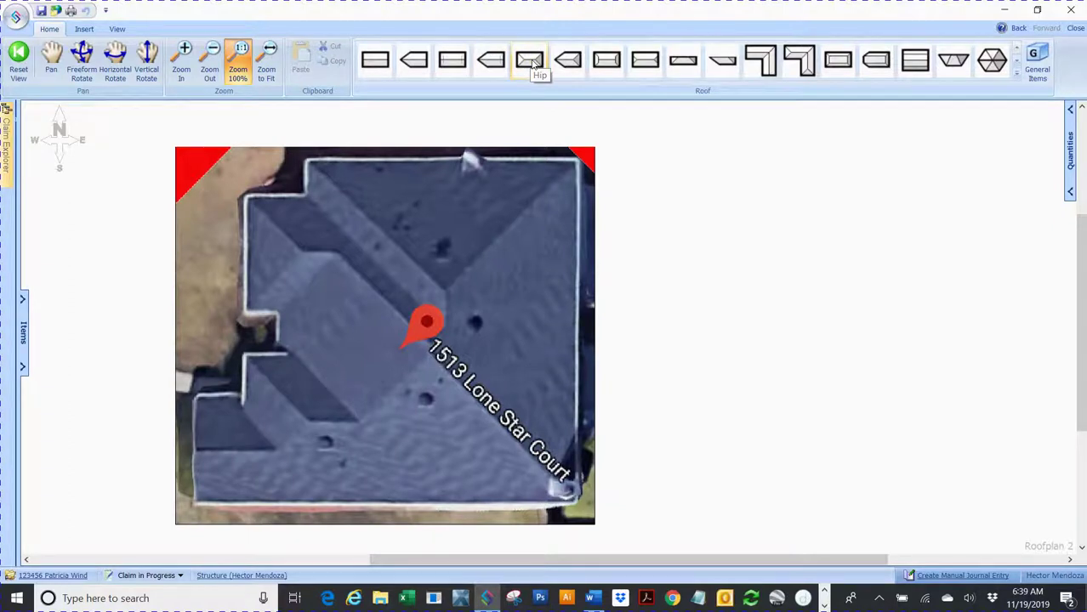
click(533, 64)
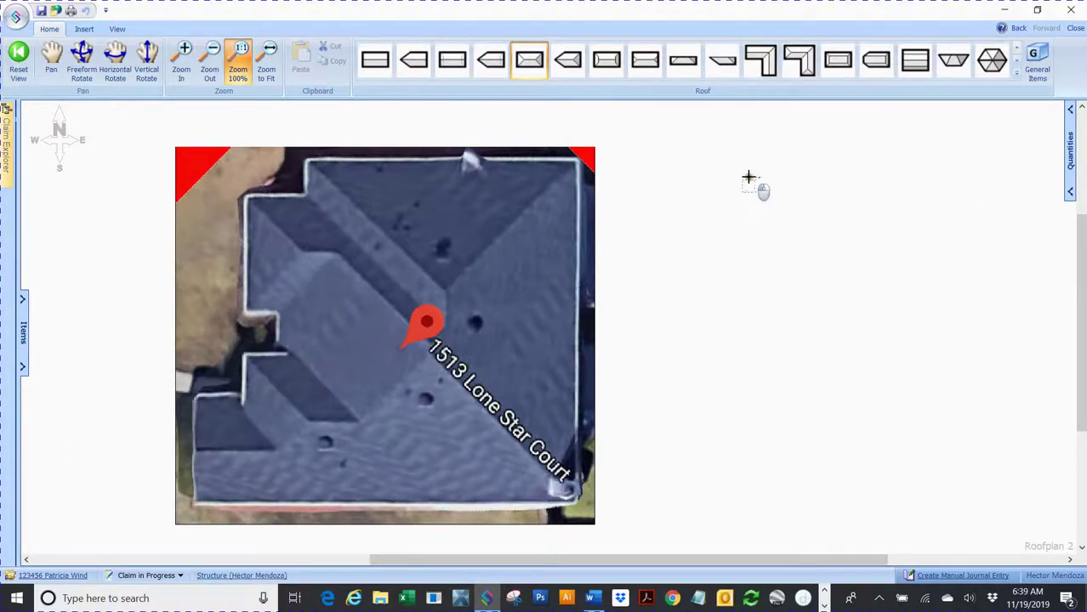
click(1005, 506)
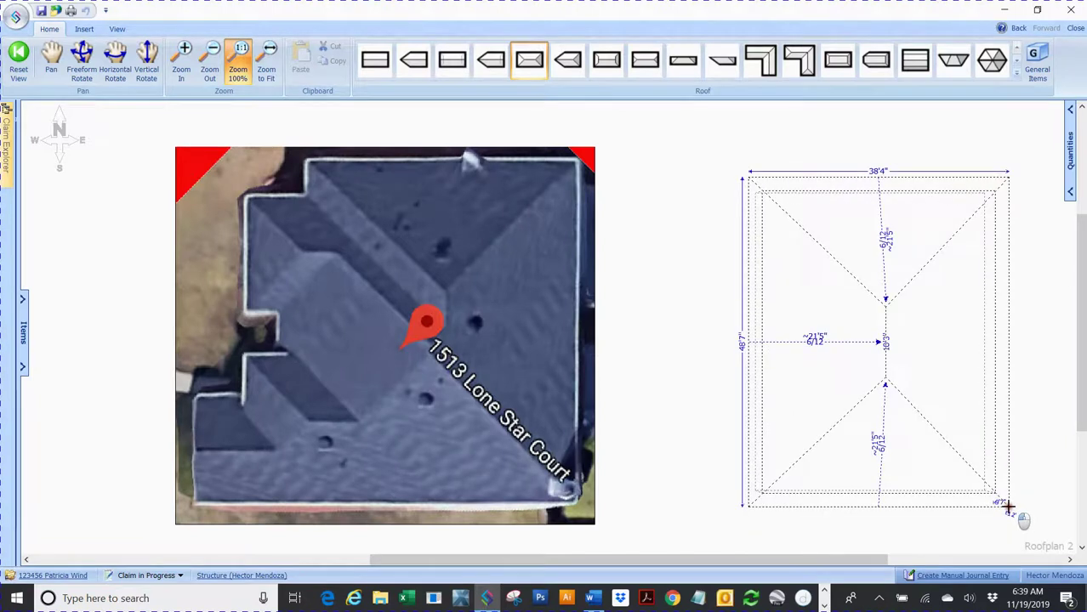
Step: Resize the hip roof to 38'5" by 48' and drag it over the satellite photo
drag(1007, 507, 1007, 501)
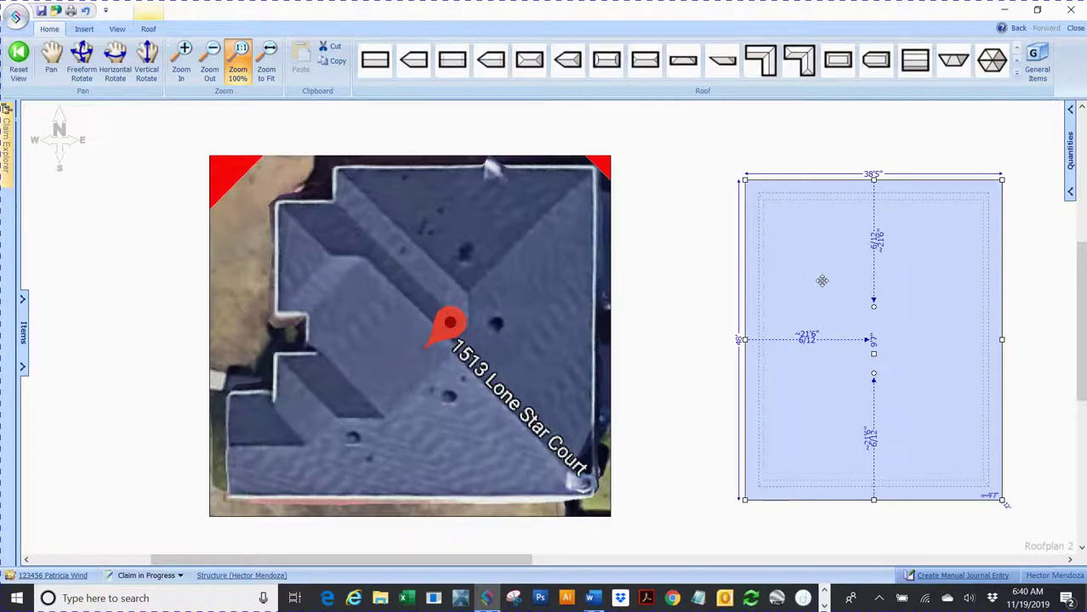
drag(830, 290, 416, 318)
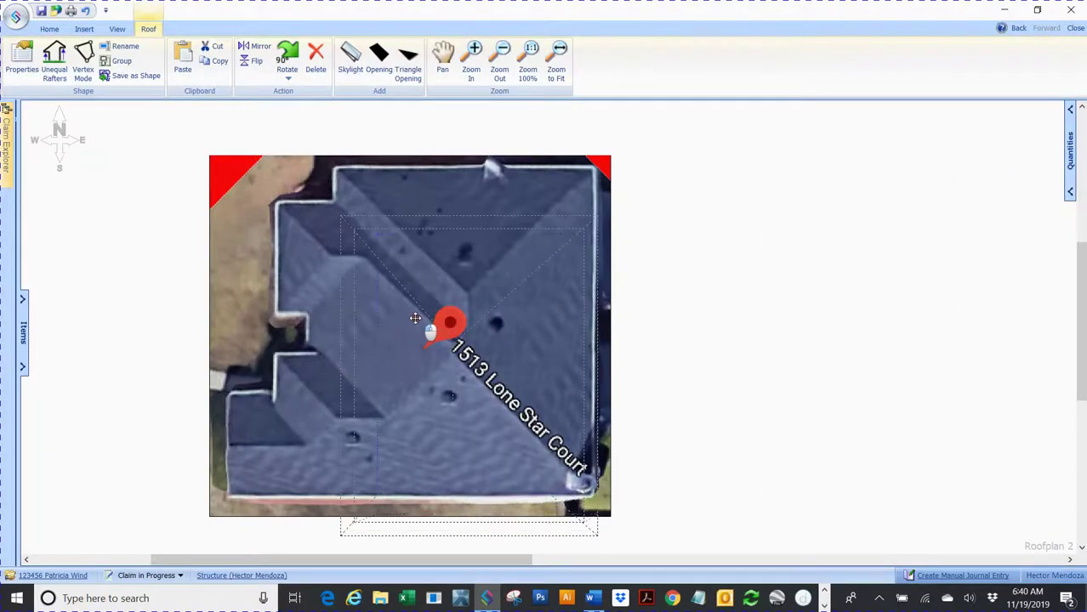
Step: Align the hip roof with the square house section by adjusting its position and its left, top and bottom edges
drag(415, 318, 415, 282)
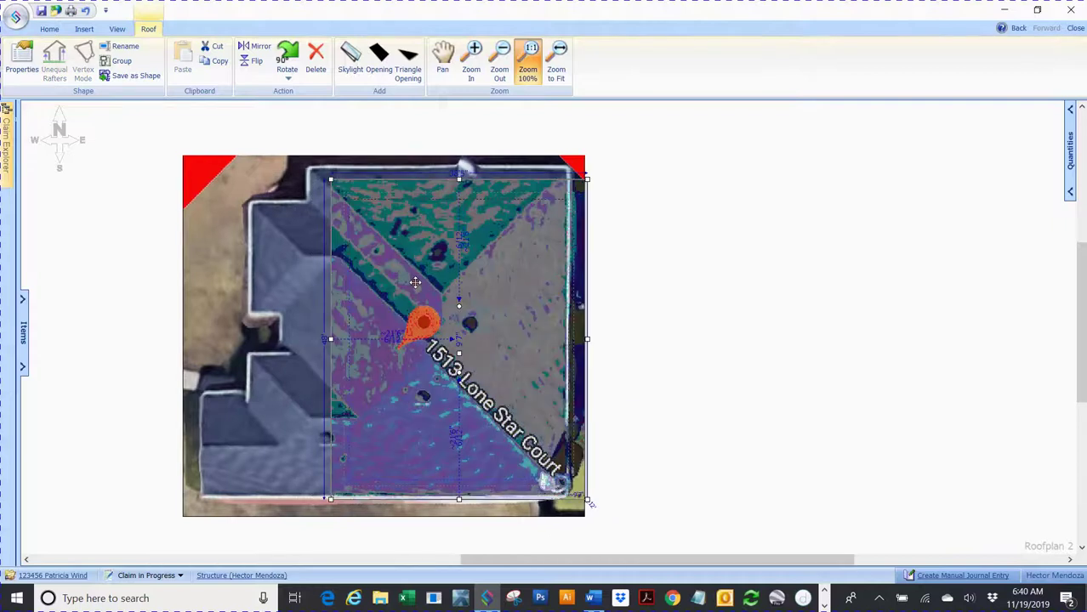
click(502, 301)
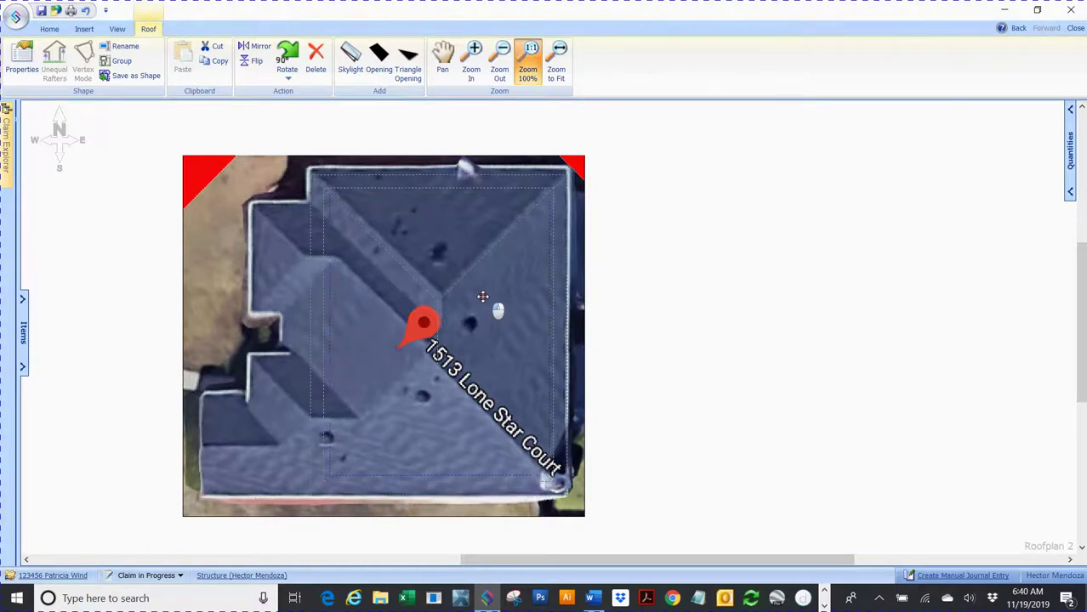
click(484, 293)
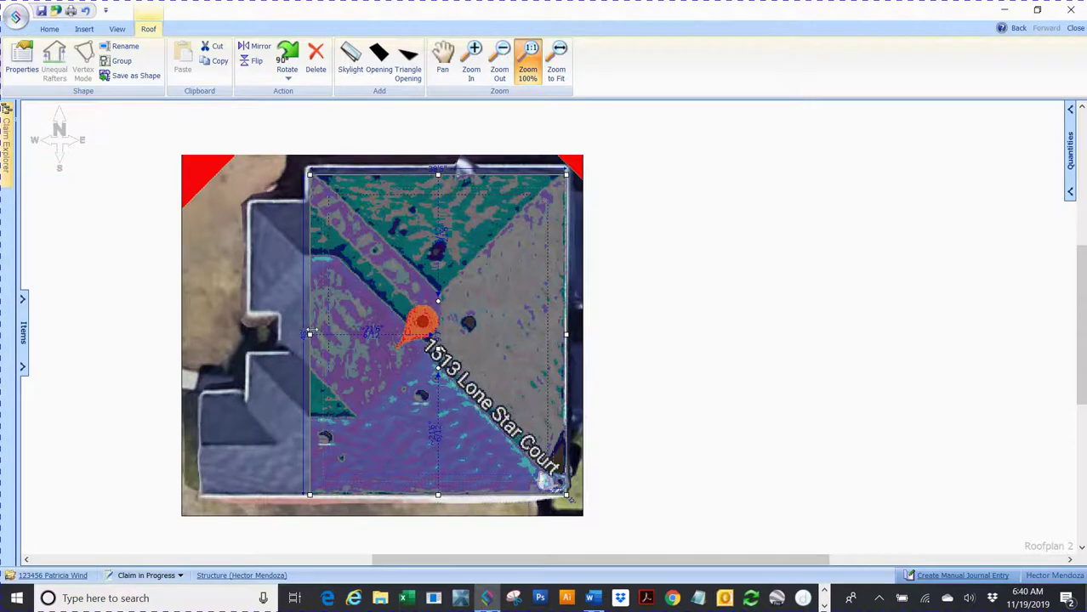
drag(310, 334, 281, 343)
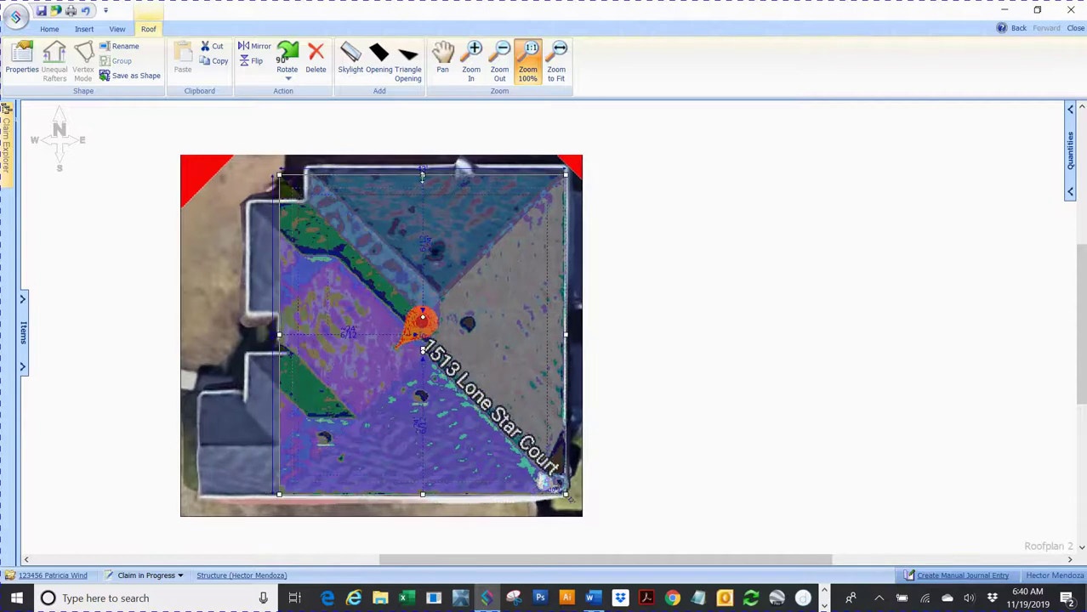
drag(423, 175, 423, 205)
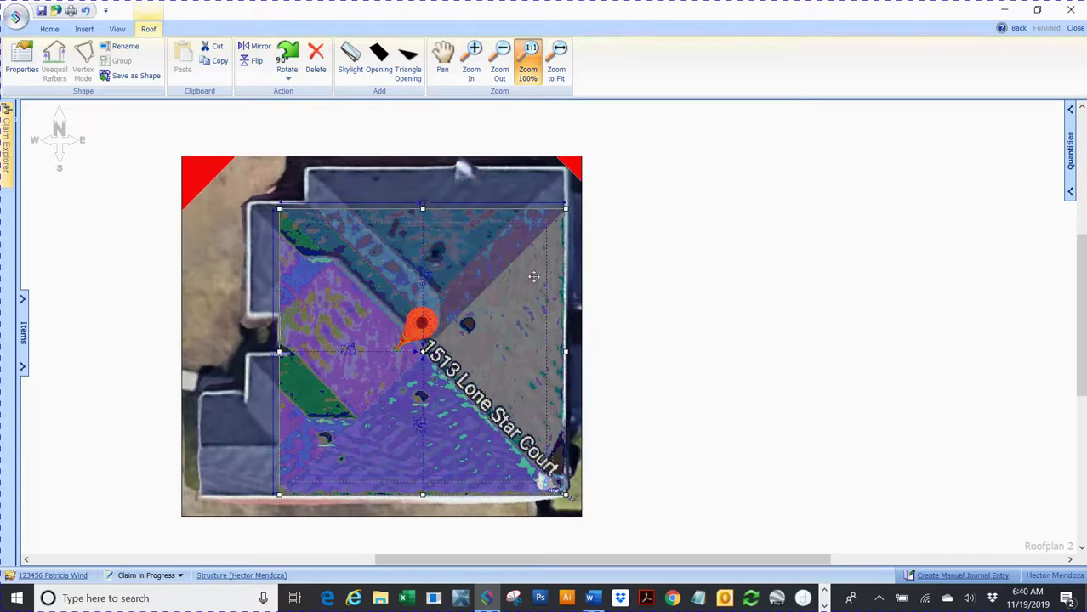
click(469, 344)
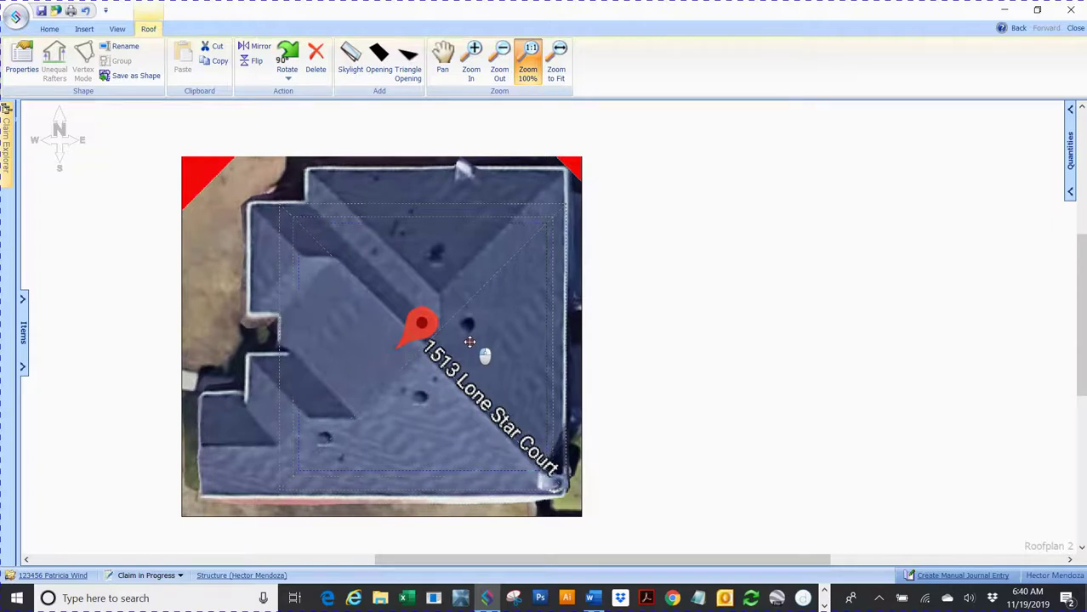
click(469, 342)
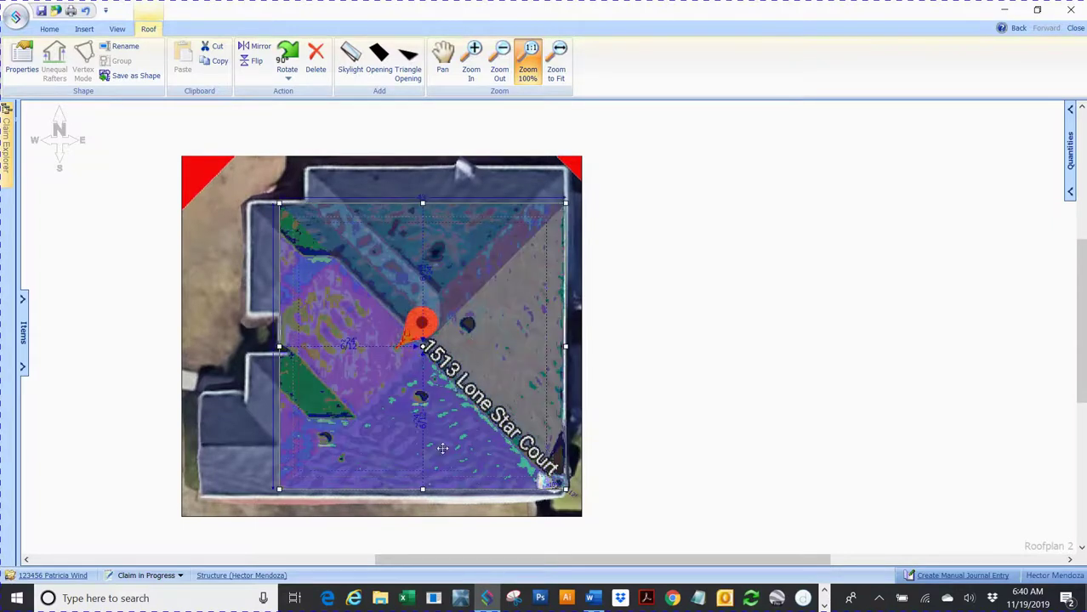
drag(422, 489, 424, 496)
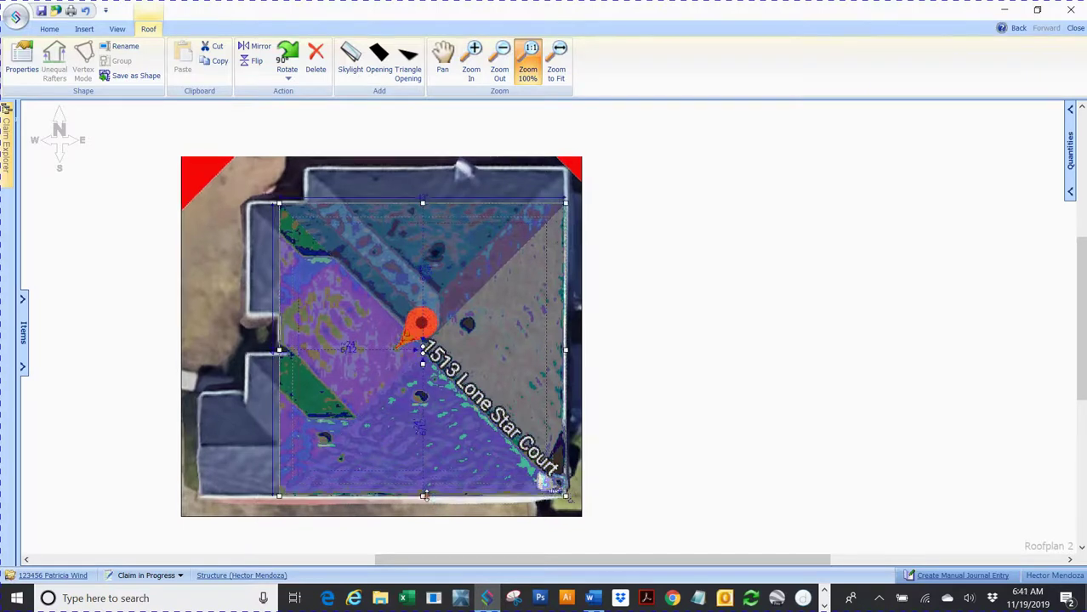
click(733, 414)
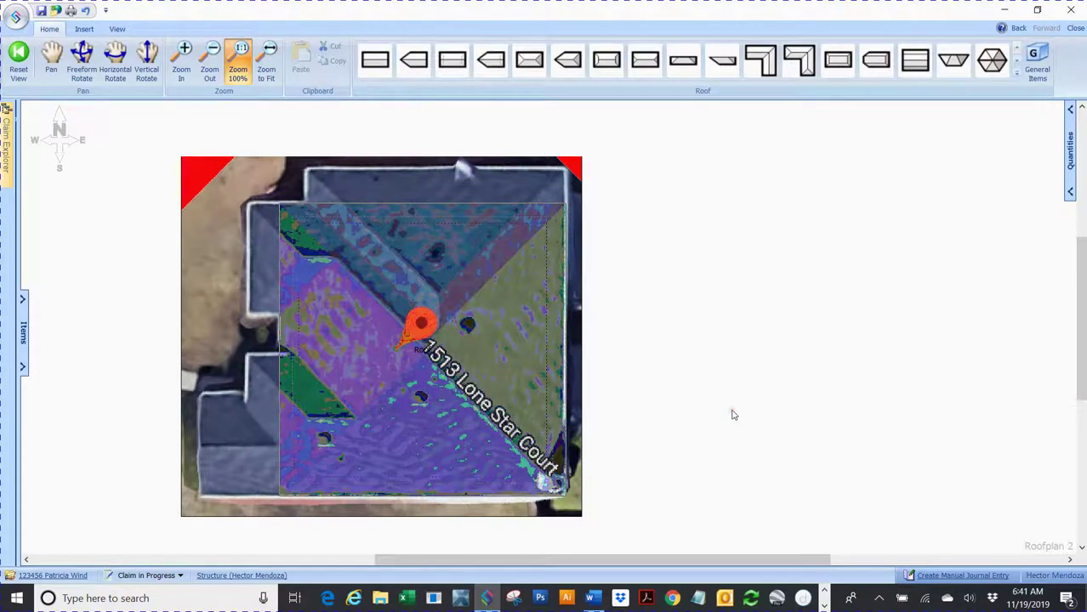
Step: Uncheck Transparent Room/Roof under Background Blueprint so the roof draws opaque
click(118, 29)
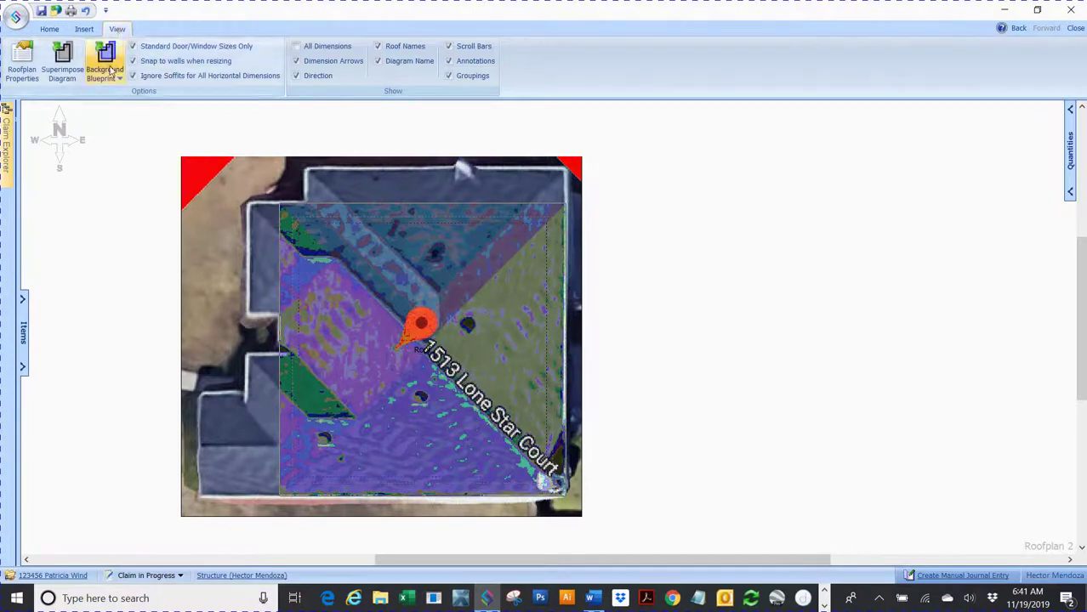
click(110, 71)
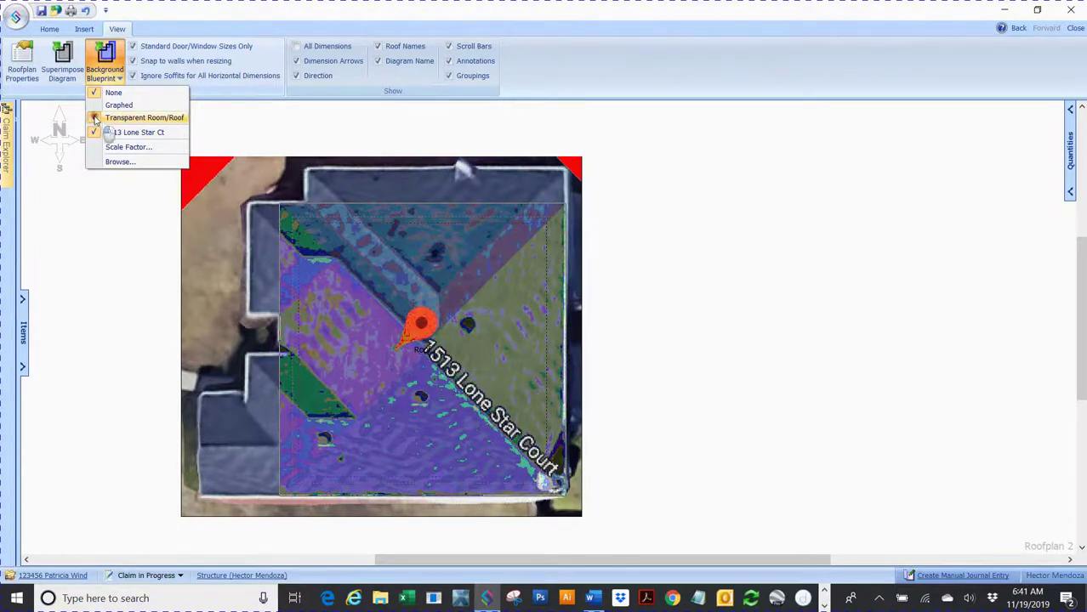
click(97, 119)
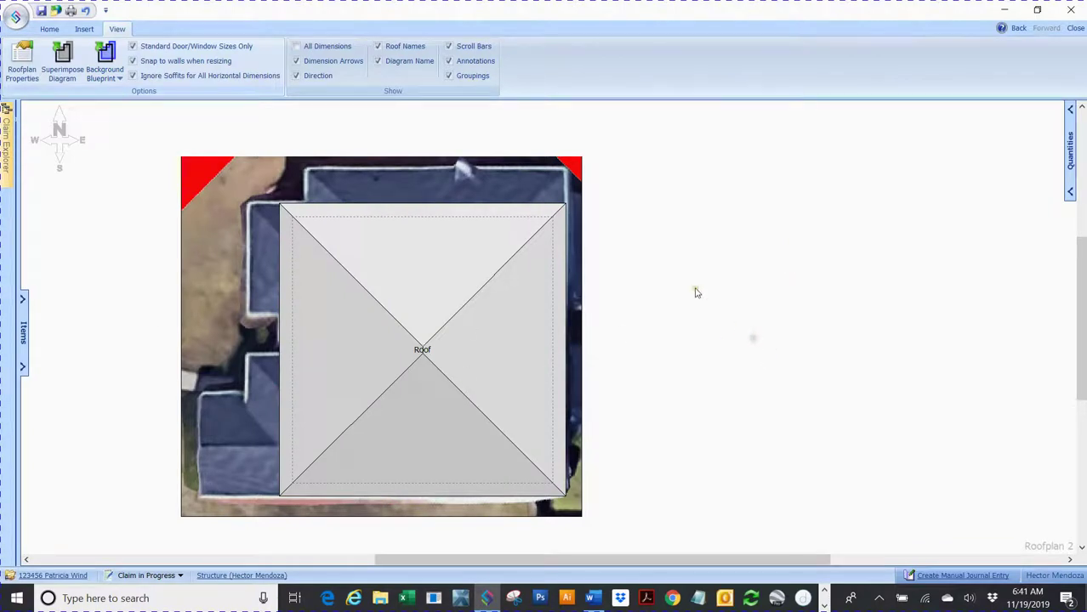
click(49, 29)
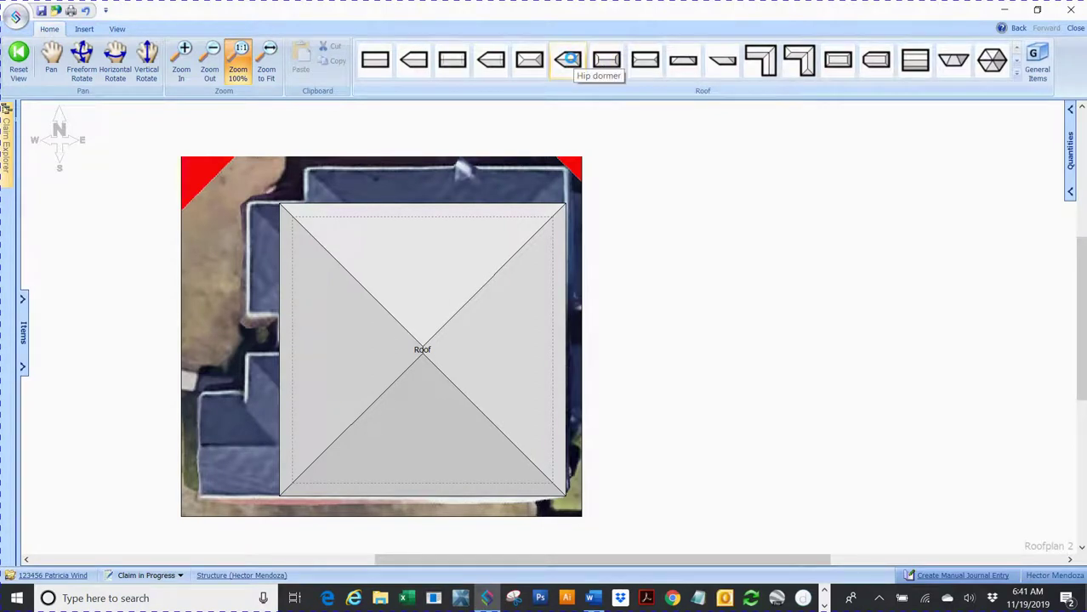
Step: Add a hip dormer and rotate it two quarter turns so it points down
click(568, 60)
click(732, 243)
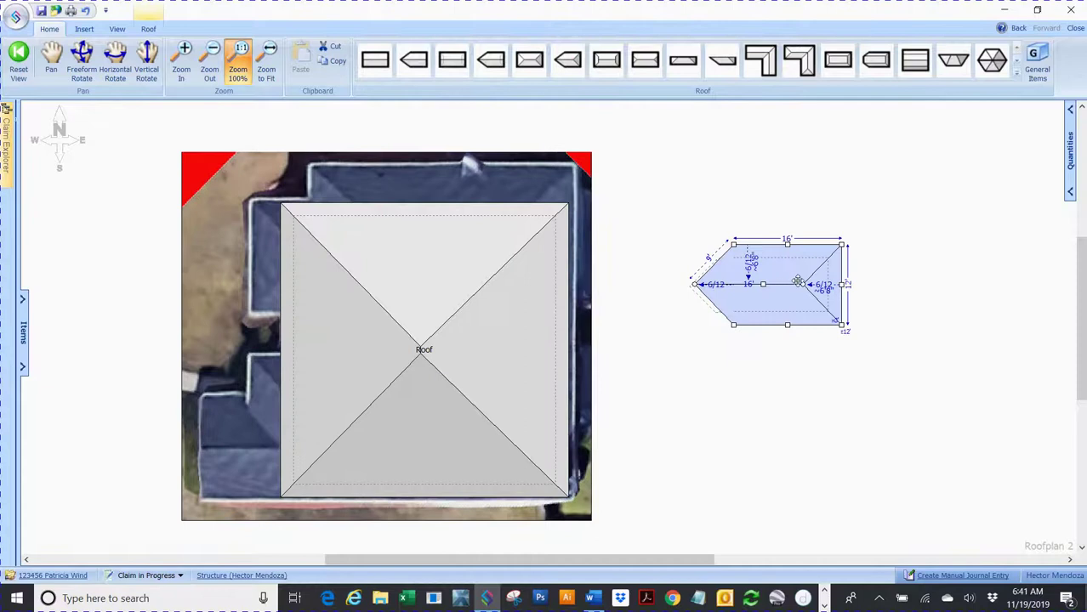
click(798, 282)
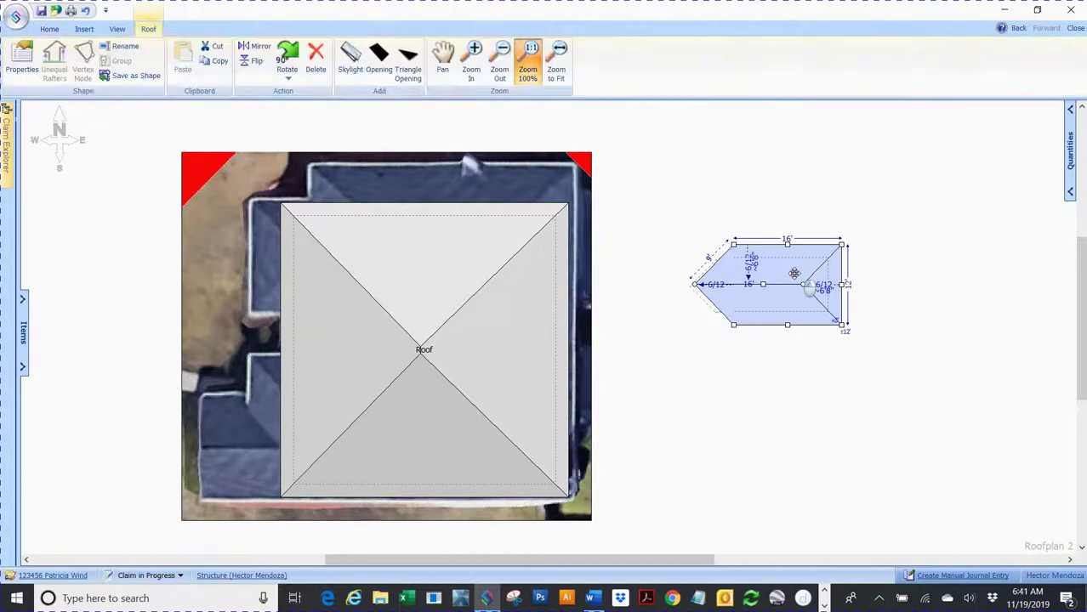
click(288, 55)
click(288, 55)
click(287, 55)
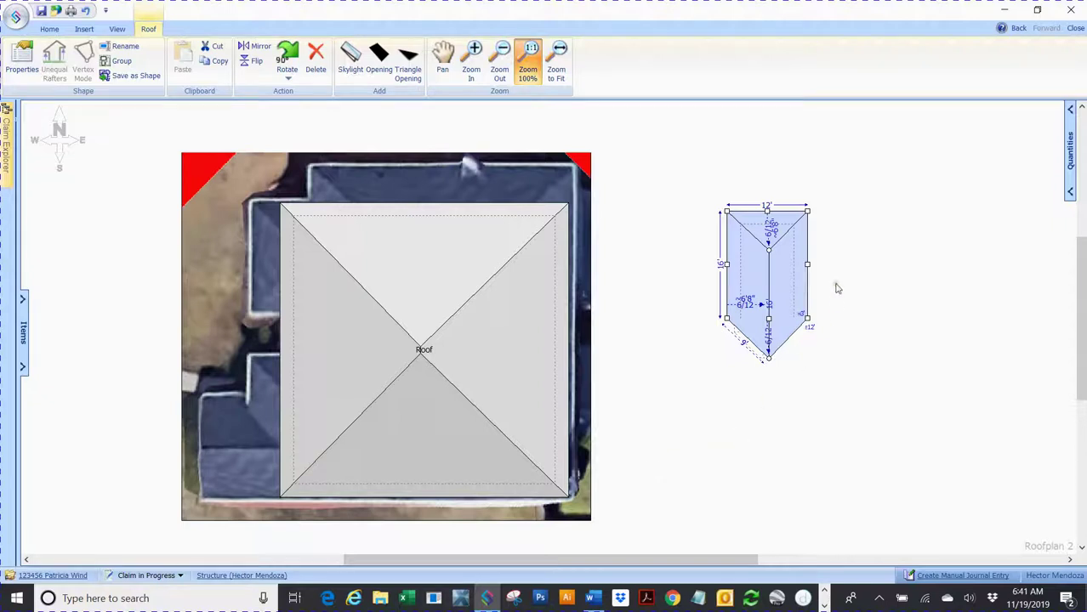
Step: Move Roof 2 to the top-right corner and stretch it across the roof's top section
drag(784, 265, 540, 143)
scroll(706, 188, up, 1)
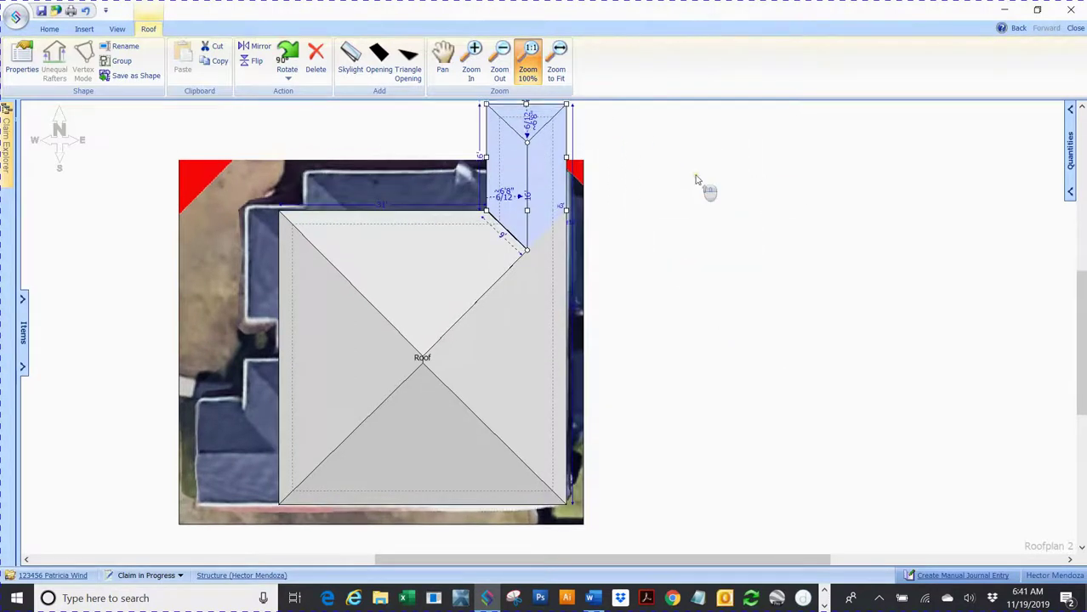
drag(498, 228, 308, 195)
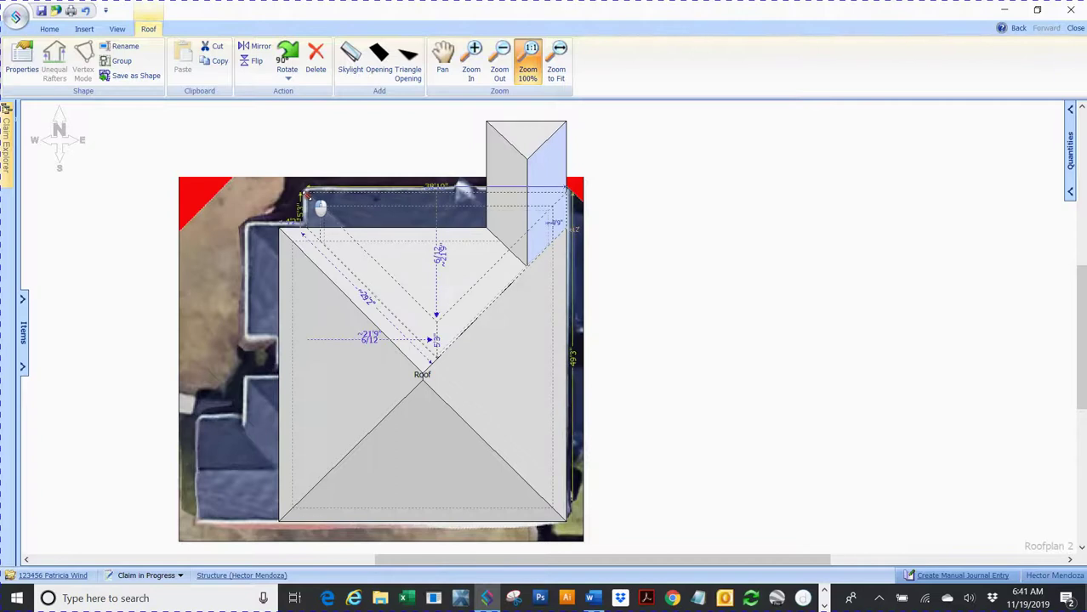
click(780, 216)
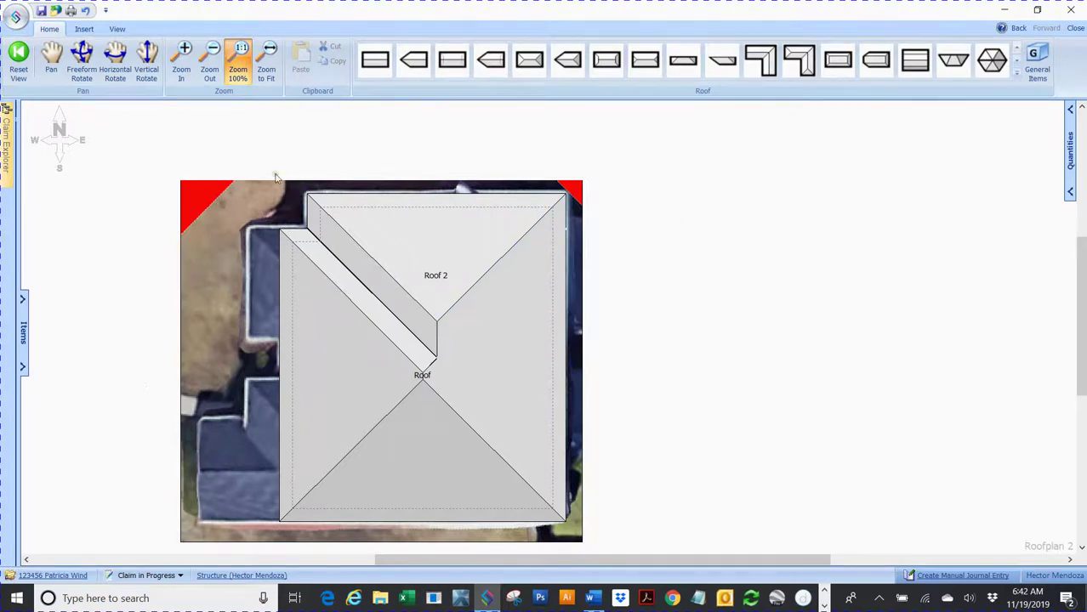
Step: Place another hip dormer and rotate it in quarter turns until it points right
click(568, 60)
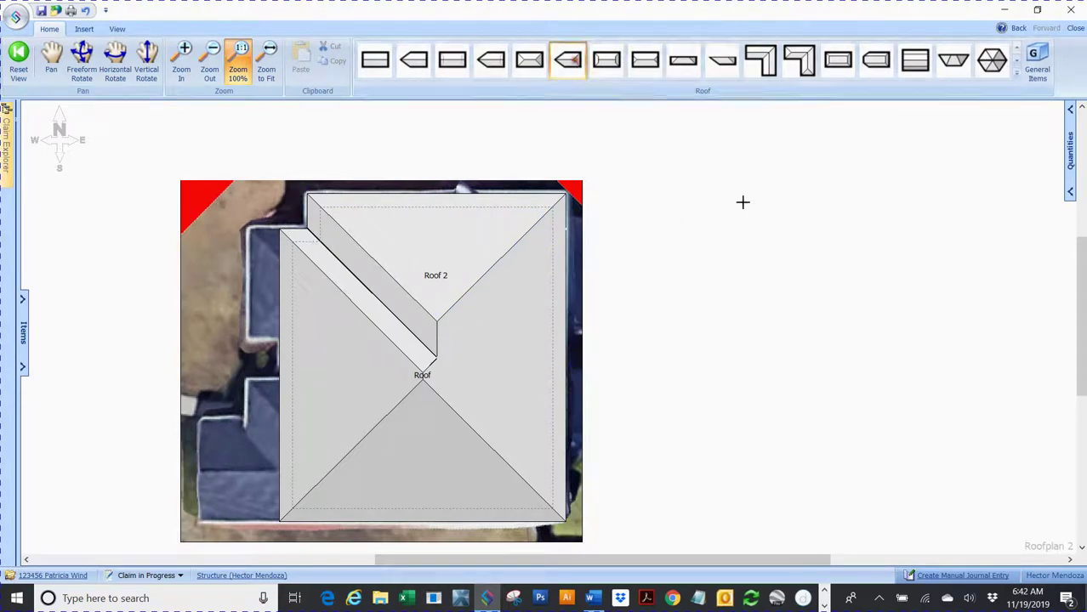
click(765, 262)
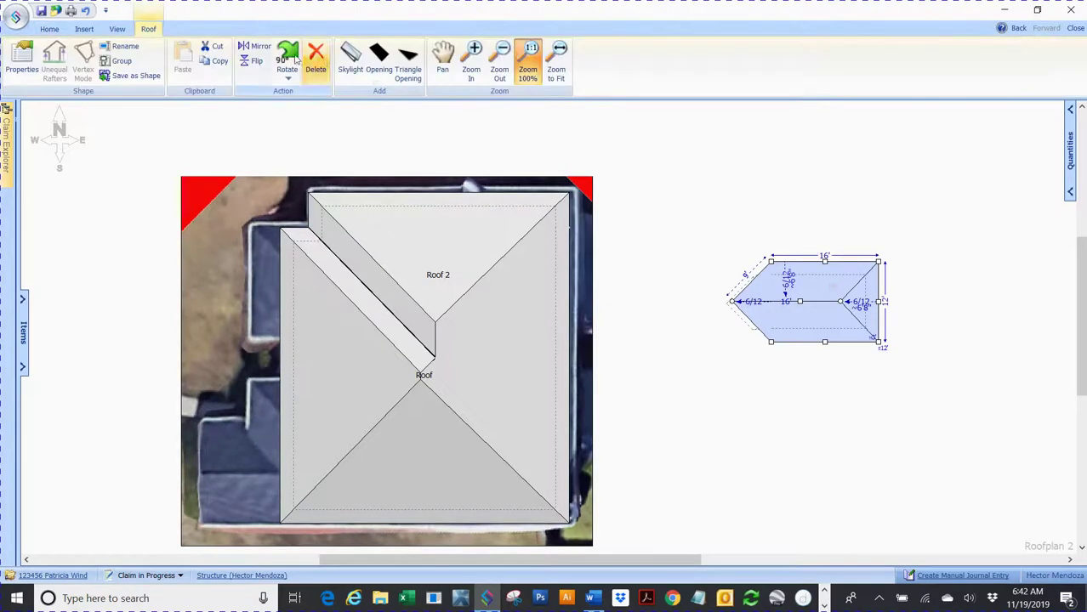
click(289, 60)
click(289, 56)
click(289, 56)
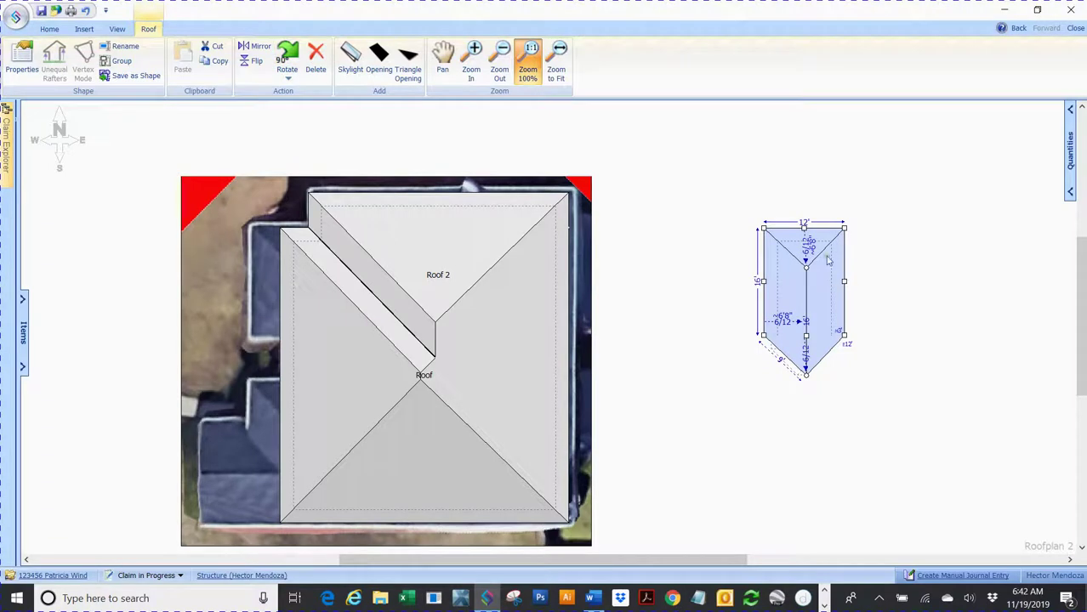
click(289, 57)
click(290, 56)
click(290, 57)
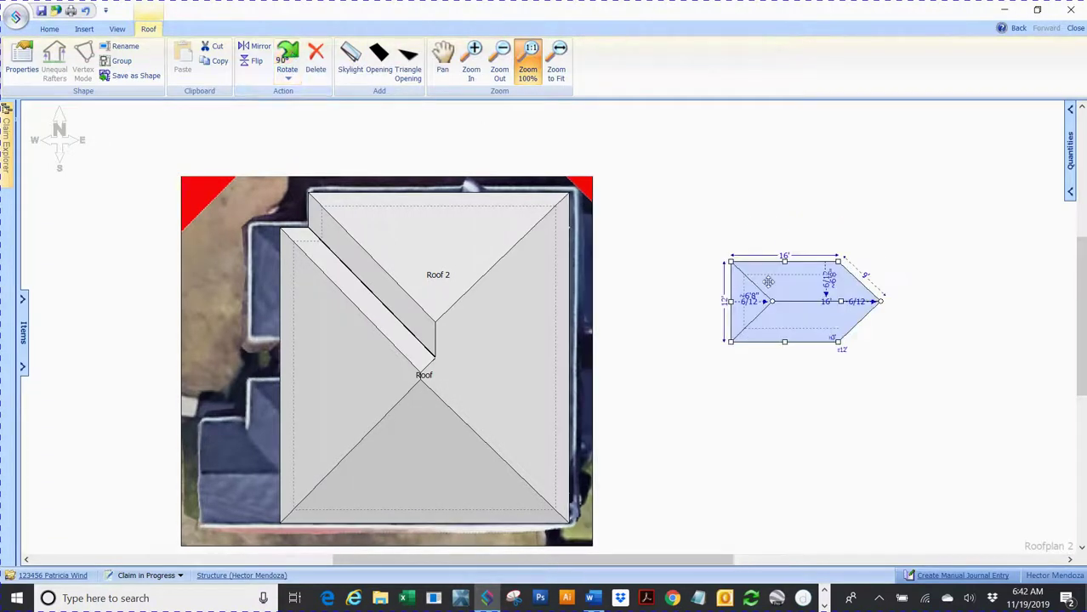
Step: Fit Roof 3 over the upper-left wing, lengthening its bottom edge, then zoom back out
drag(810, 279, 243, 242)
drag(169, 311, 245, 335)
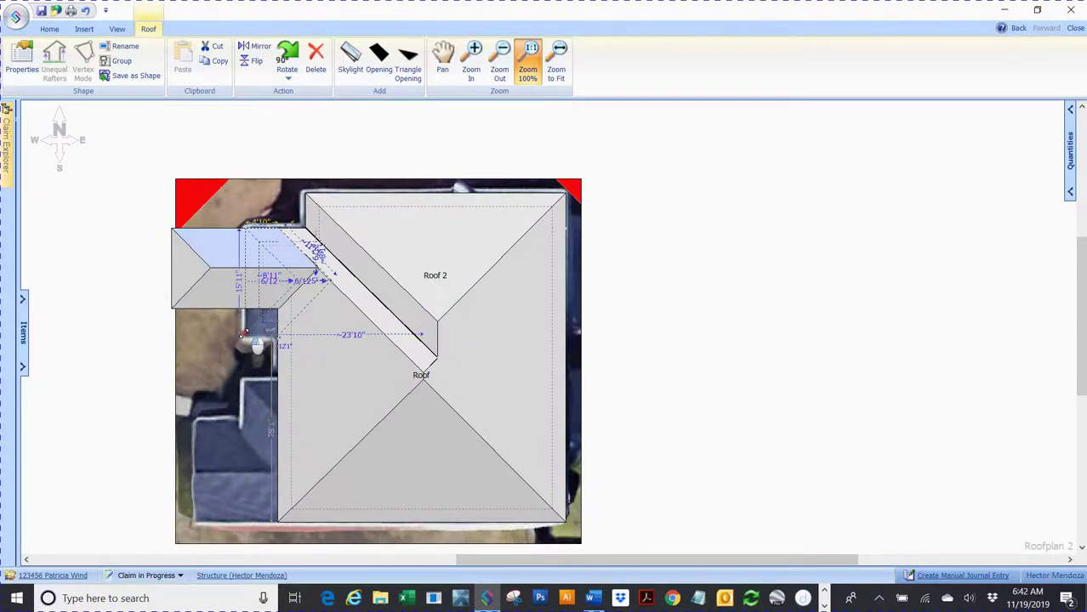
scroll(446, 320, up, 5)
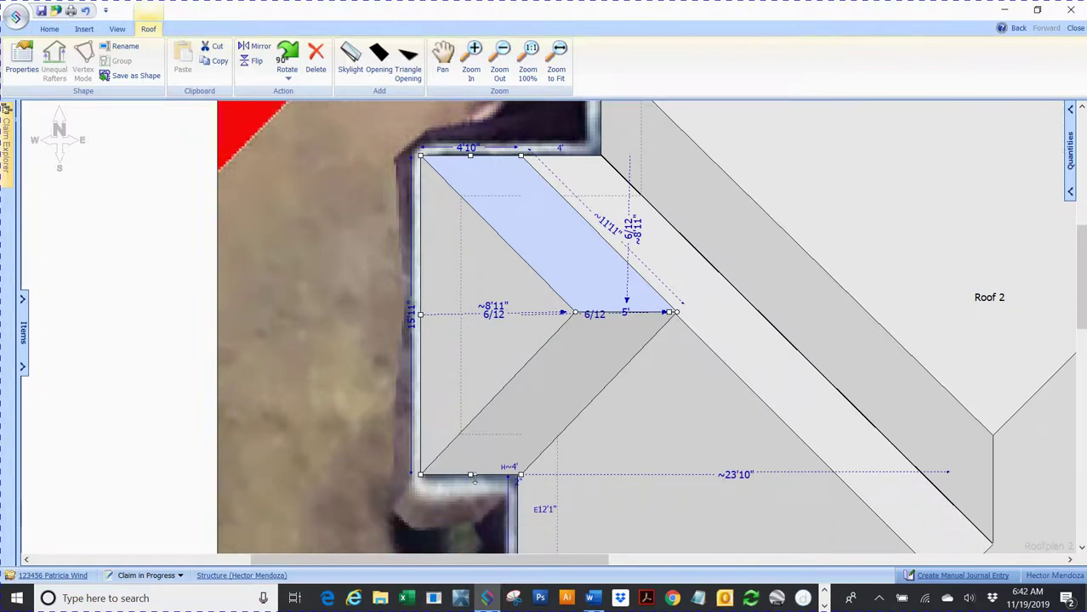
drag(470, 473, 469, 482)
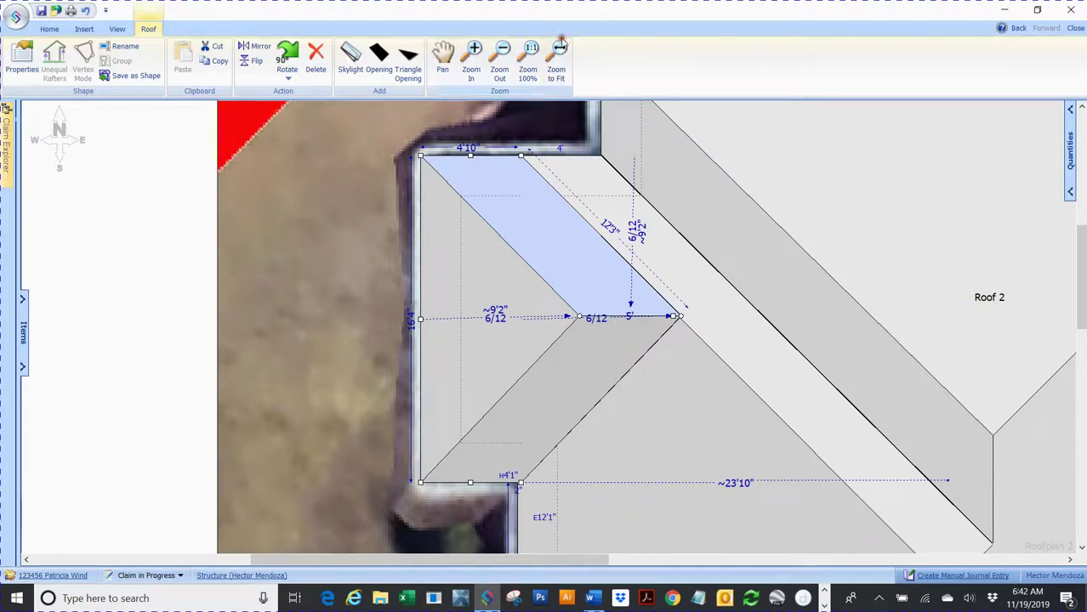
click(529, 53)
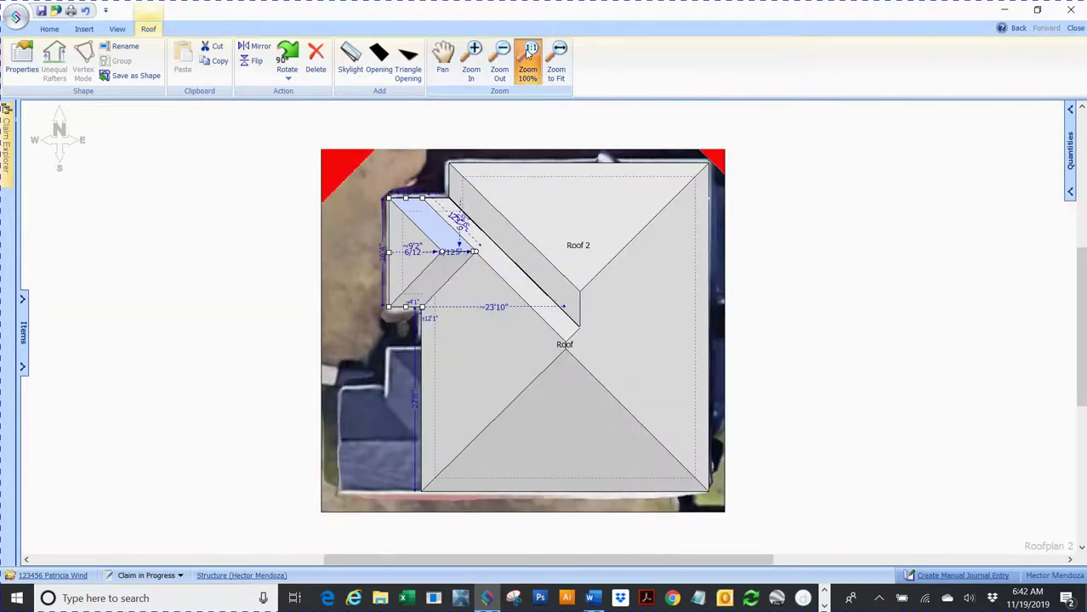
click(776, 259)
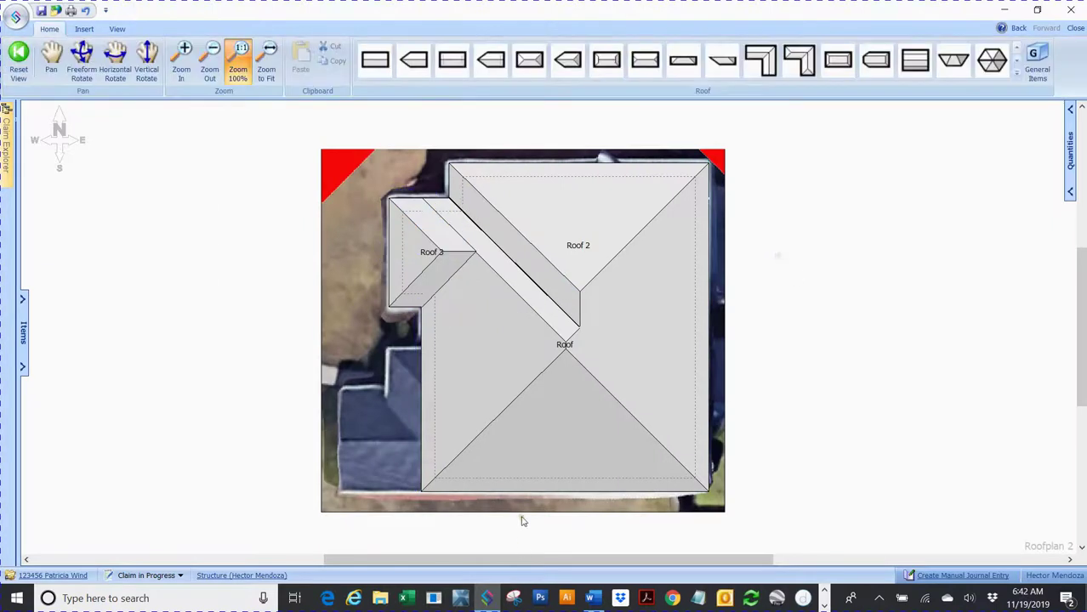
Step: Add hip dormer Roof 4, rotate it two quarter turns, and fit it into the lower-left notch
drag(515, 559, 563, 571)
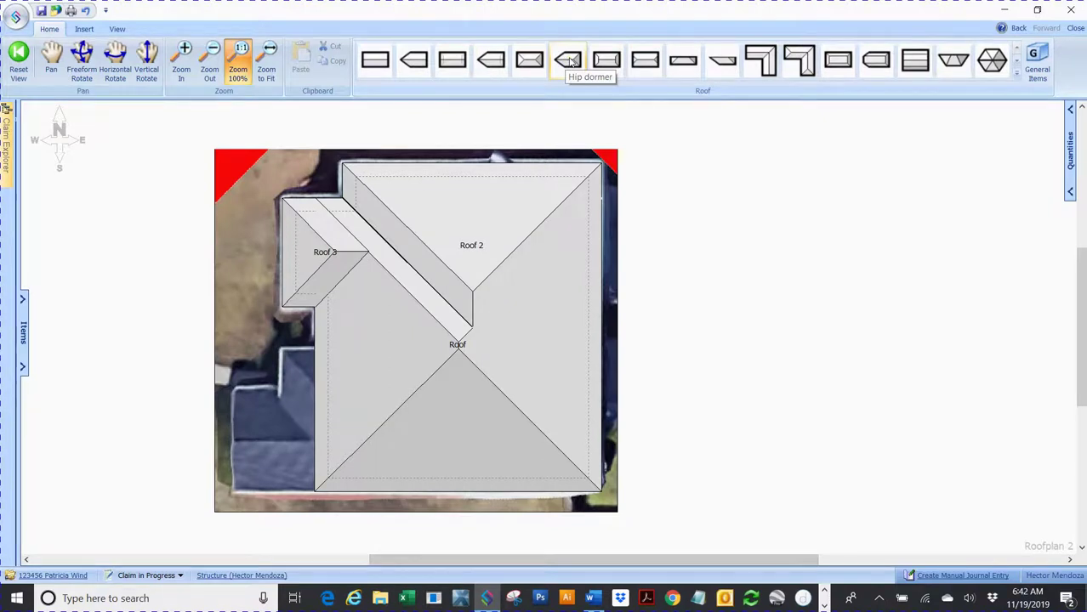
click(570, 59)
click(812, 261)
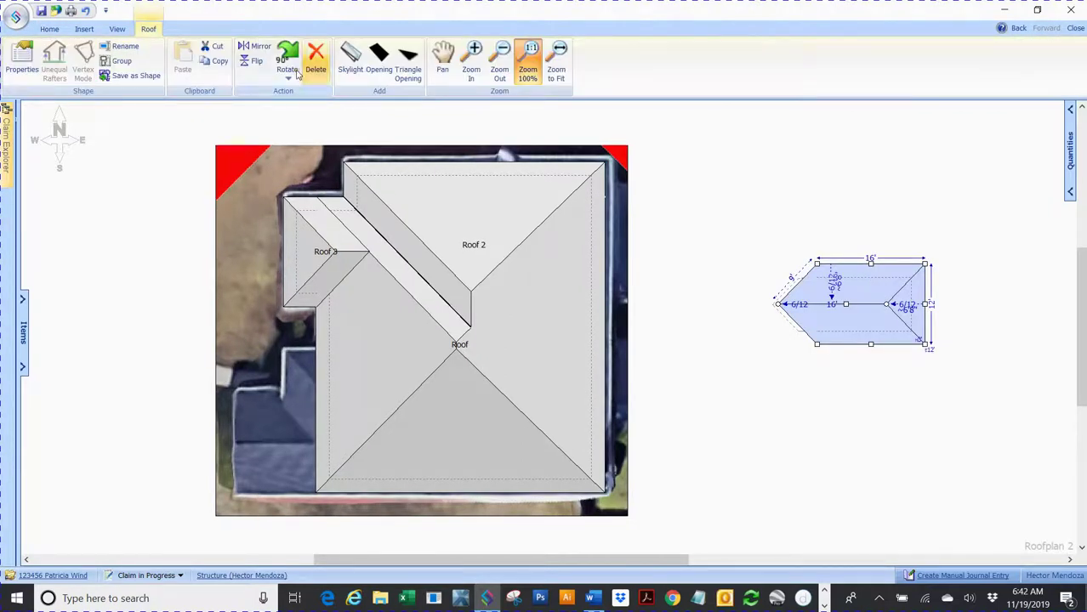
click(289, 58)
click(289, 58)
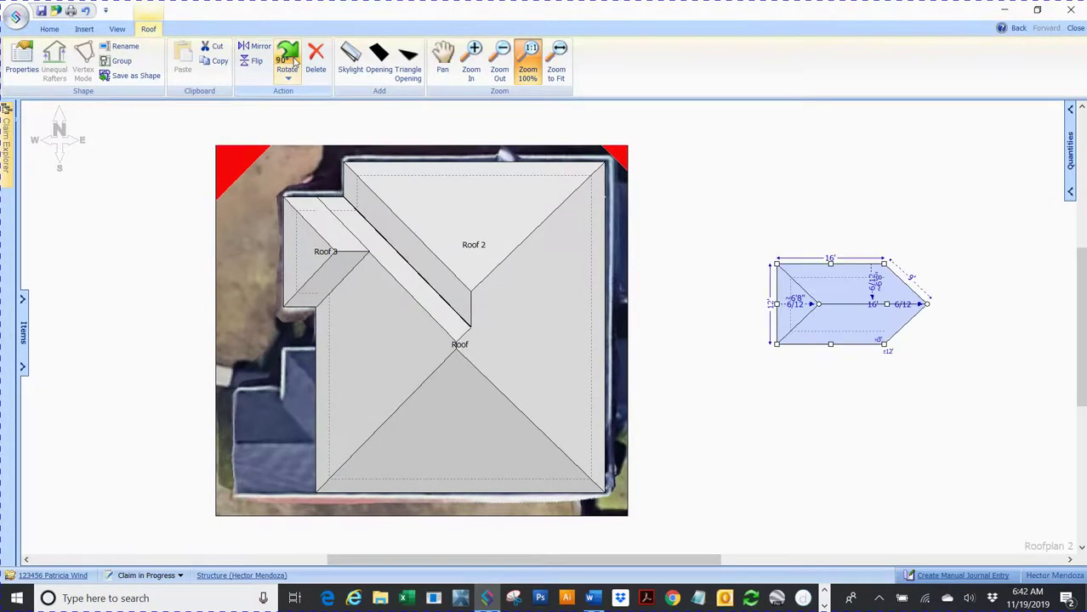
drag(852, 311, 284, 467)
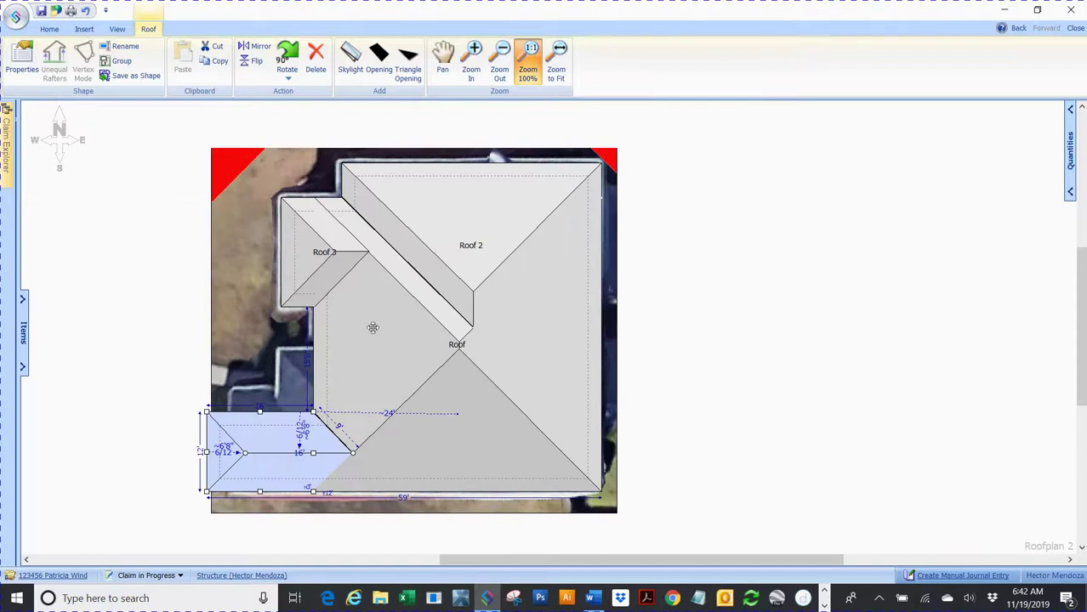
drag(206, 412, 277, 352)
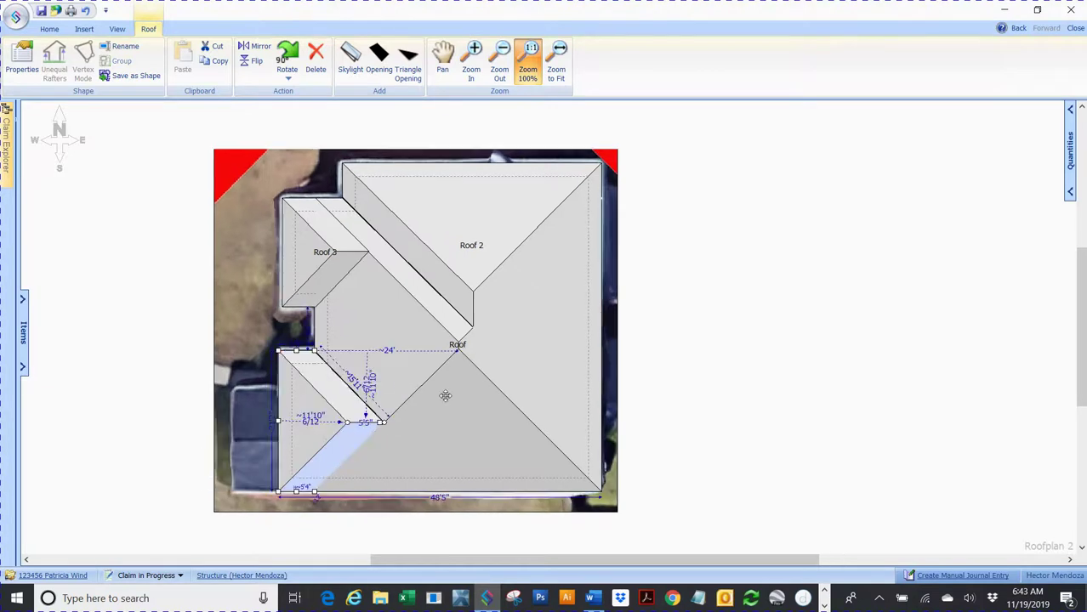
click(735, 383)
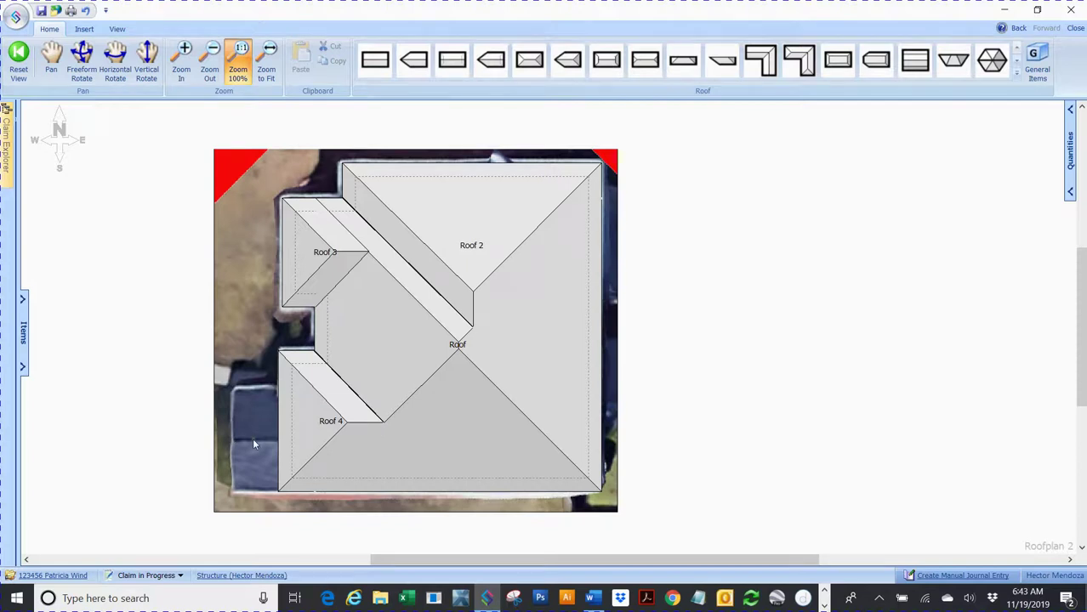
Step: Add a hip roof, flip it, and move it onto the main roof's lower-left corner
click(415, 61)
click(783, 275)
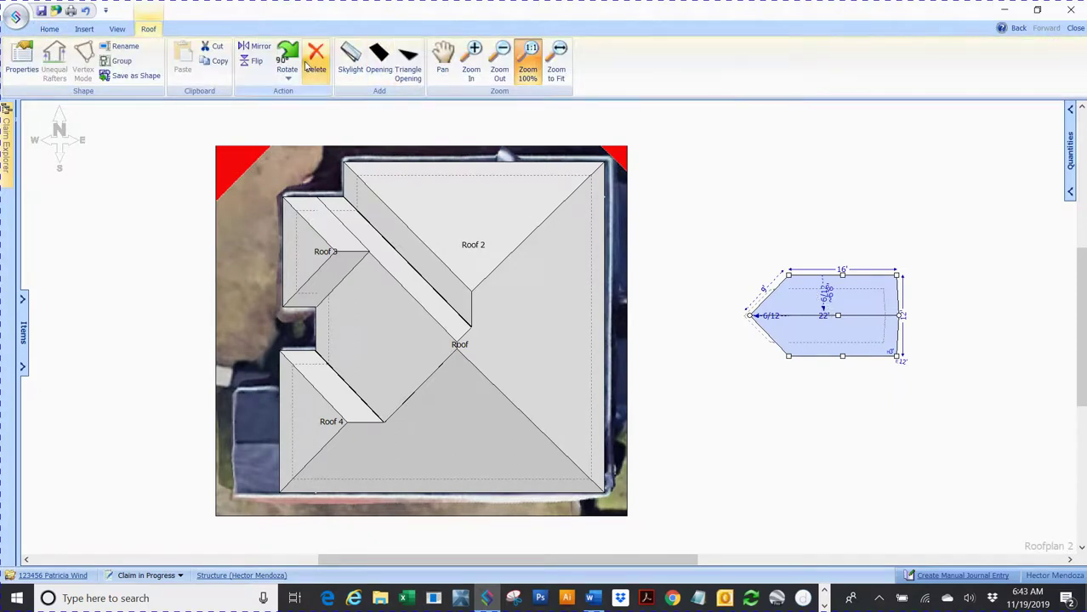
click(292, 58)
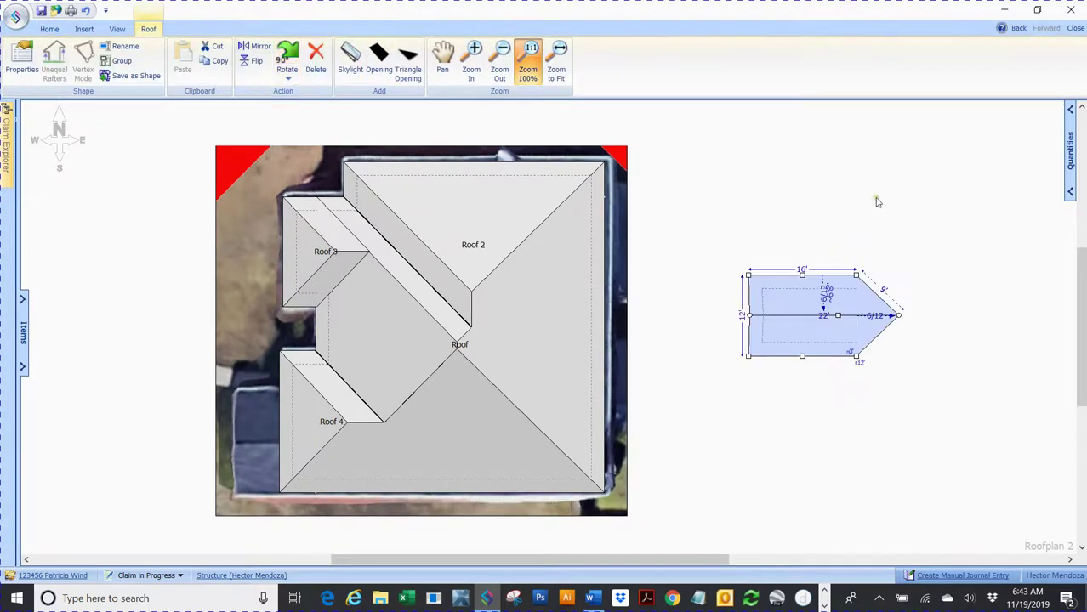
drag(800, 333, 226, 472)
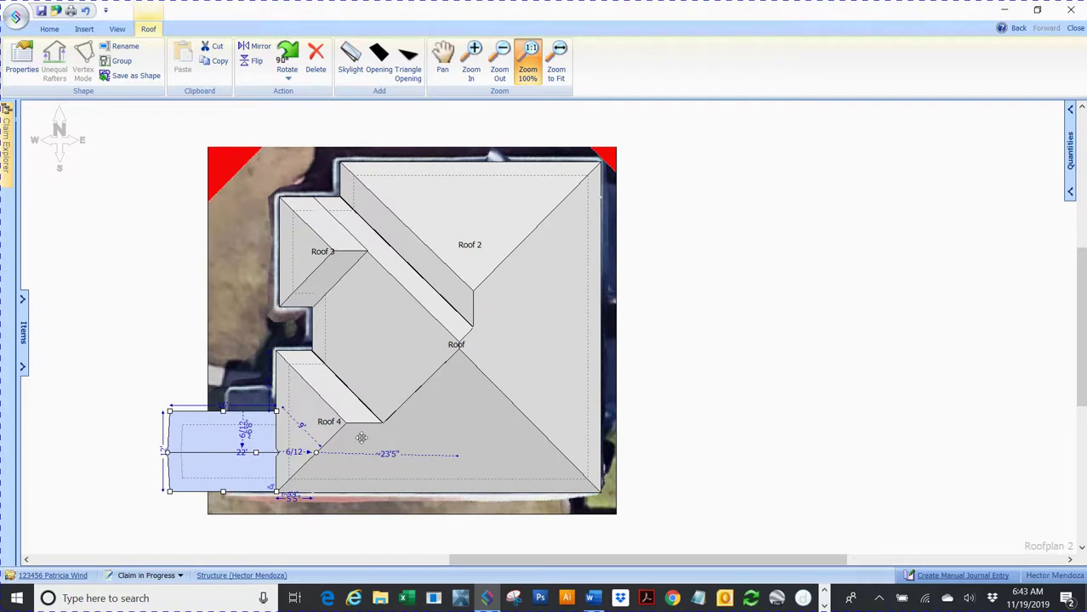
scroll(361, 438, up, 4)
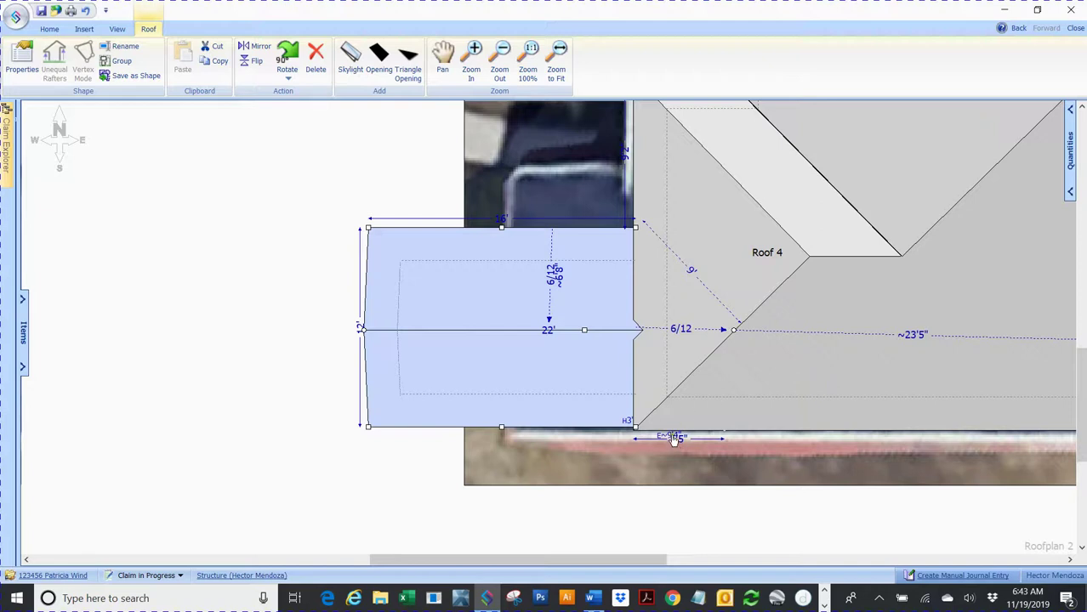
Step: Set Roof 5's eave length to 12' and trim its left edge to the photo
click(996, 290)
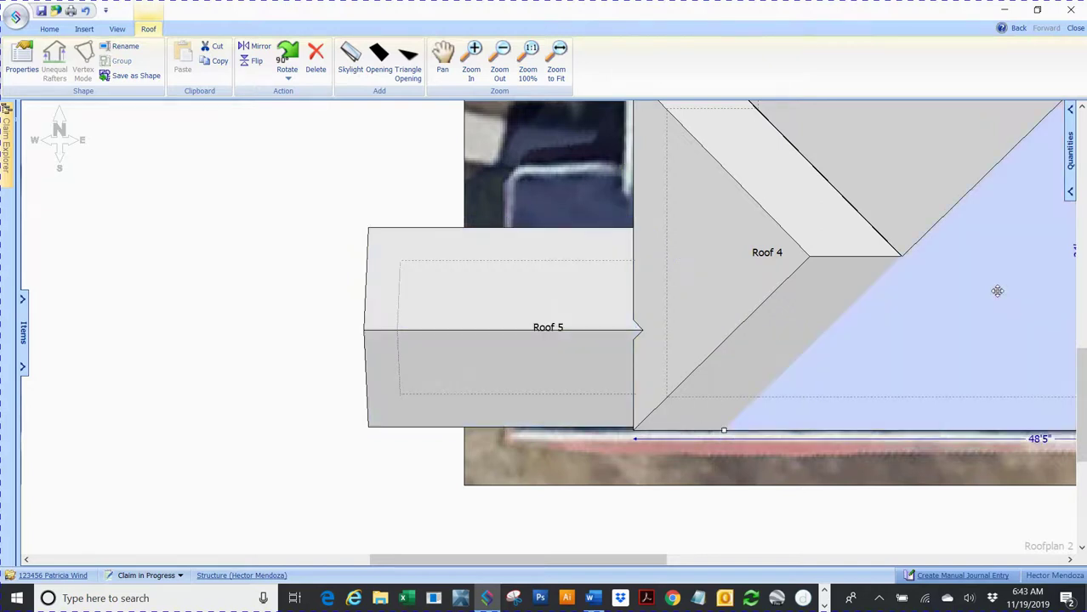
click(442, 367)
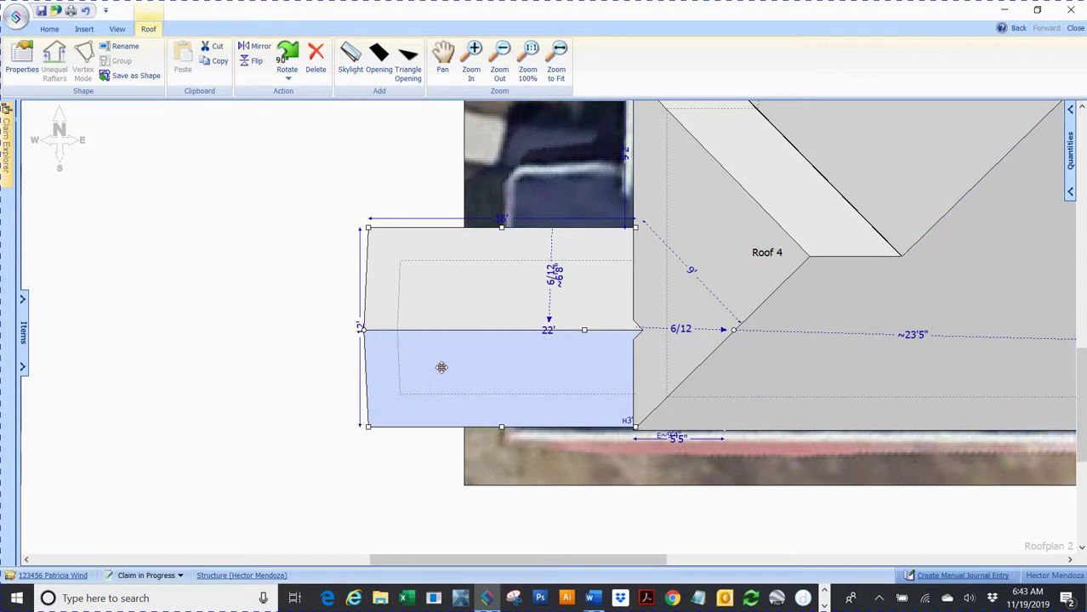
click(661, 438)
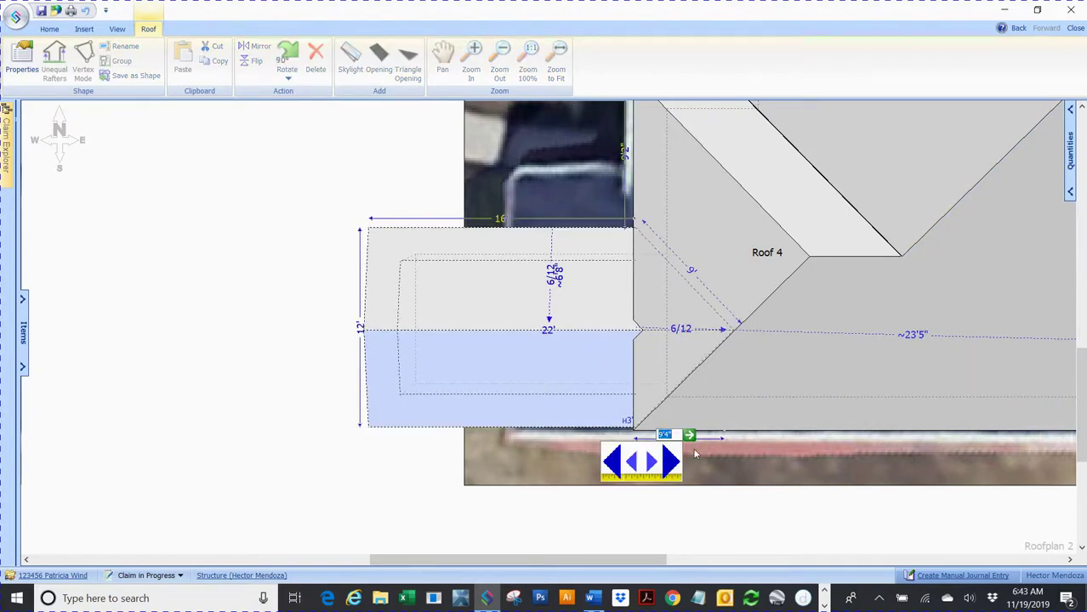
text(12)
key(Return)
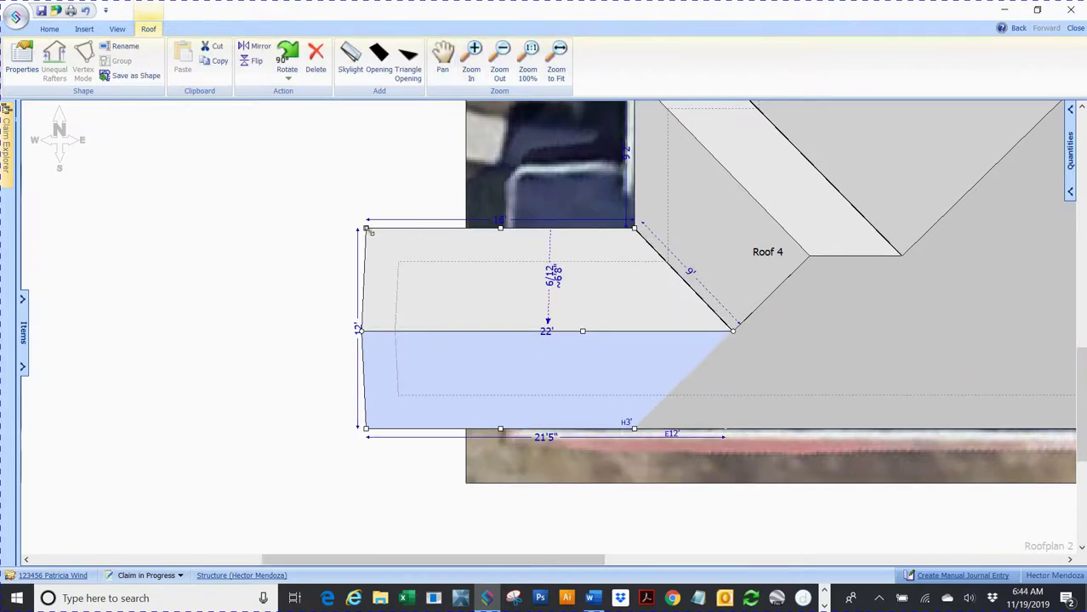
key(Escape)
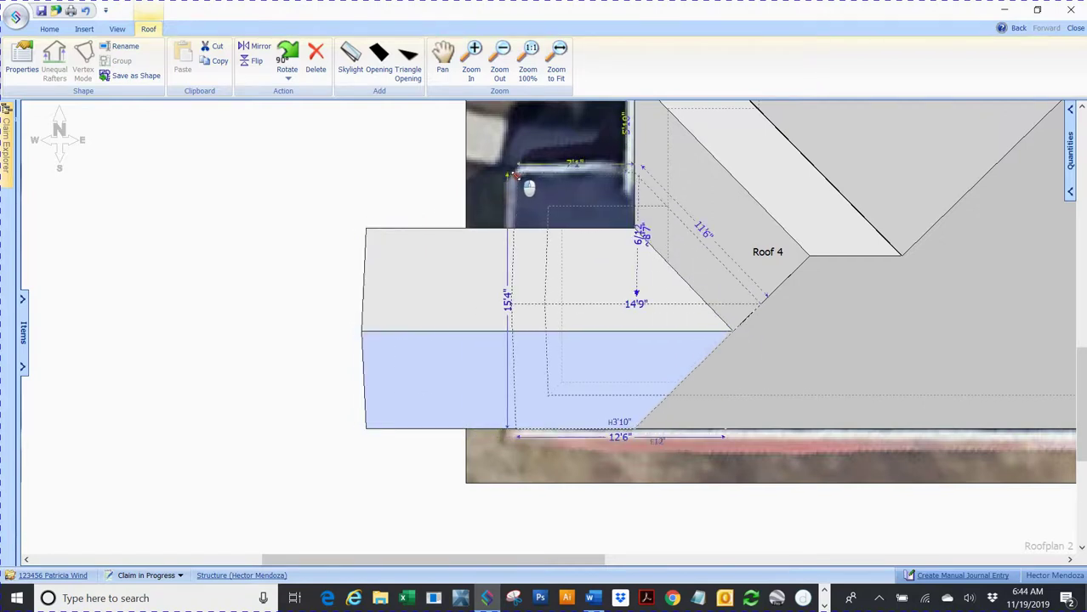
click(513, 175)
key(Escape)
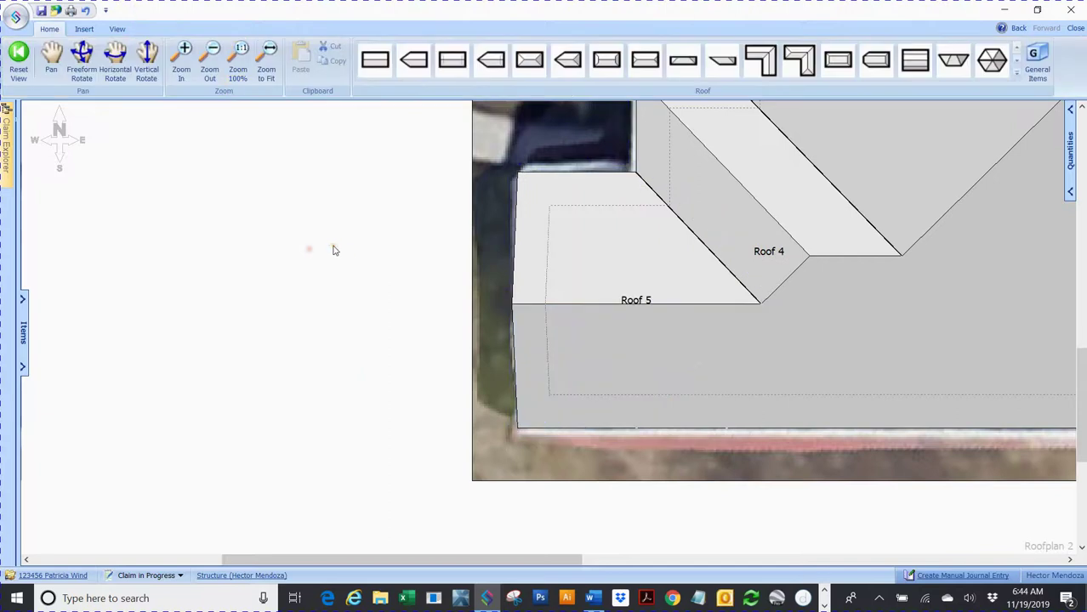
Step: Box-select all five roof sections and move the diagram to the right of the satellite image
click(244, 58)
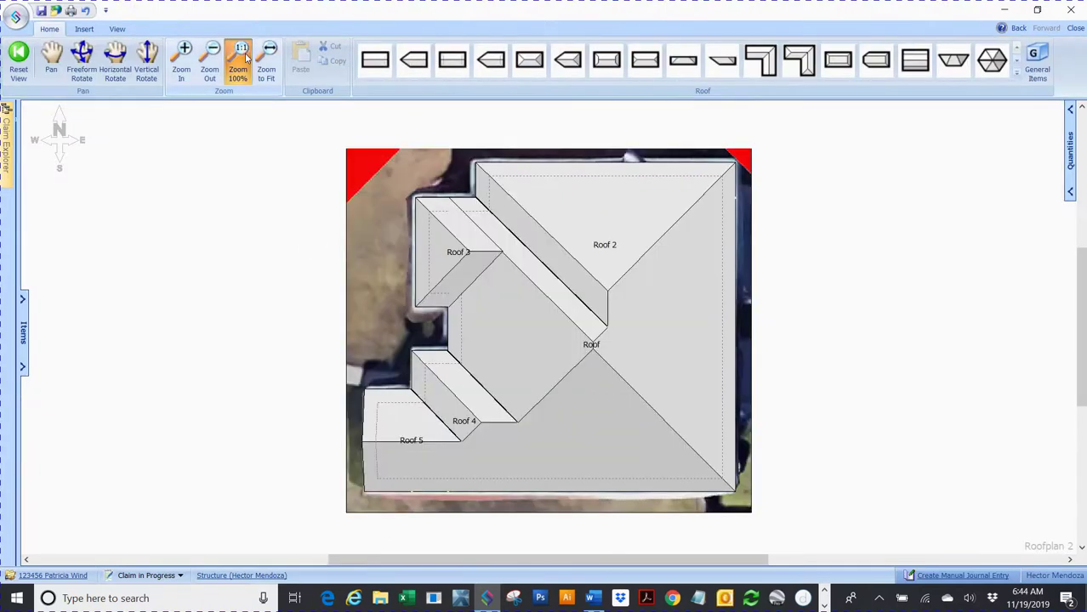
drag(314, 122, 815, 525)
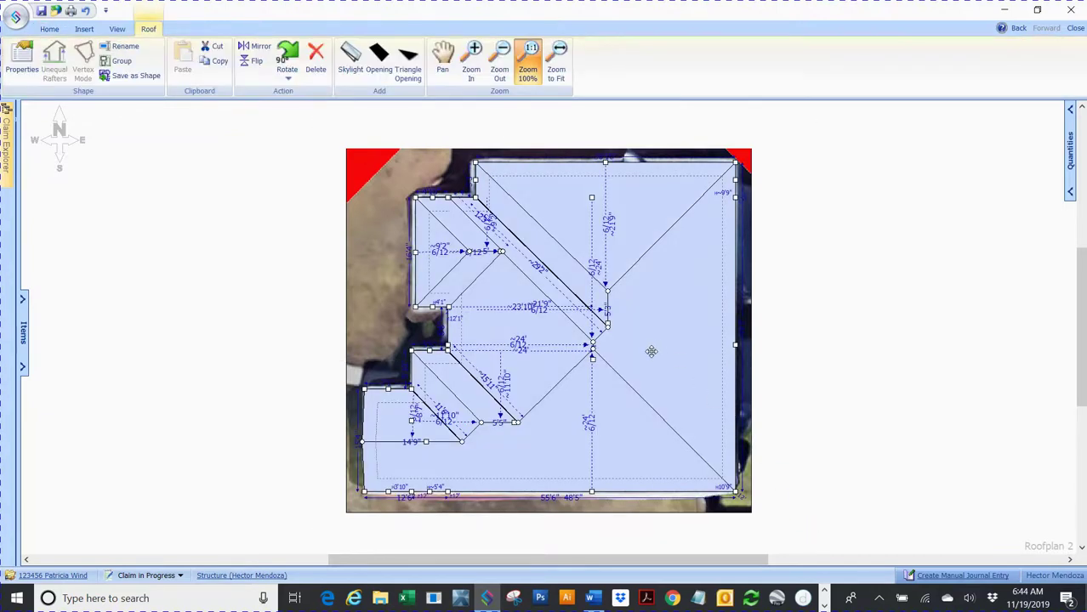
click(918, 349)
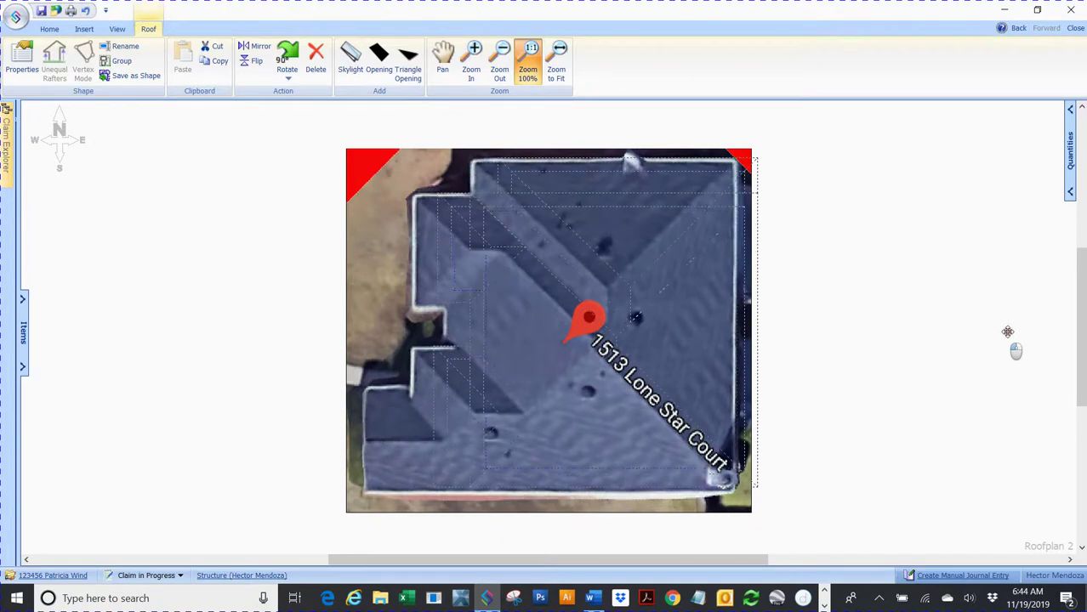
drag(1006, 332, 1040, 329)
drag(529, 567, 634, 565)
drag(800, 206, 825, 219)
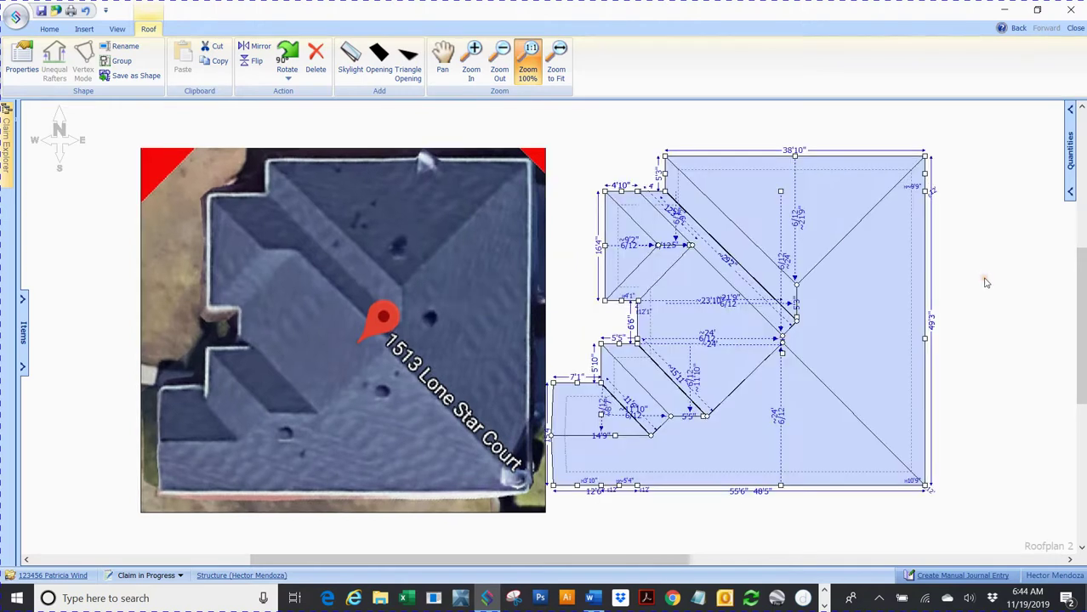
Step: Toggle All Dimensions on and off, leaving it unchecked so only roof names label the diagram
click(118, 30)
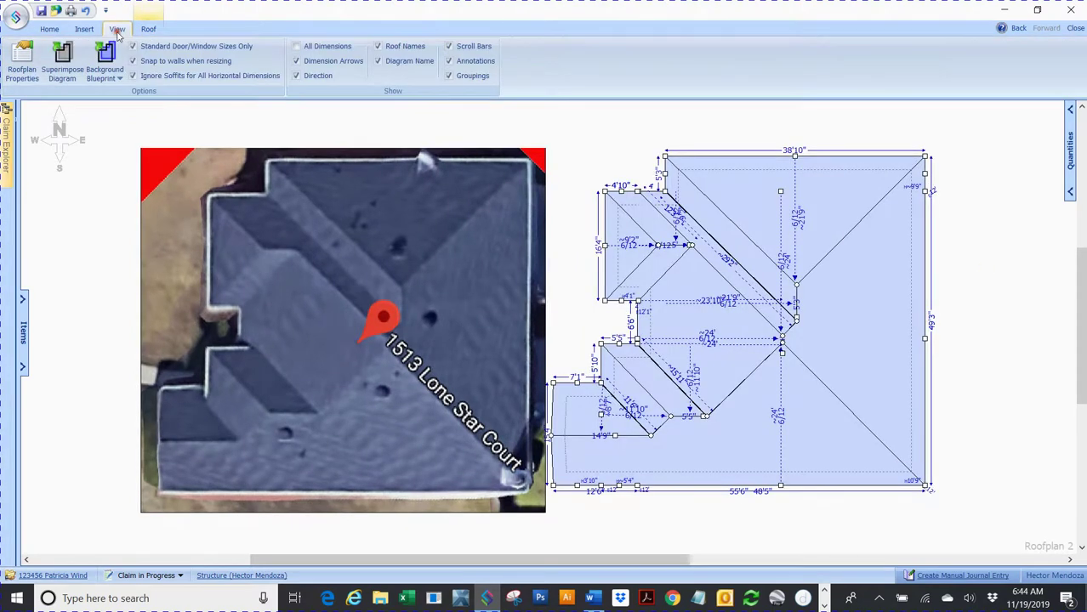
click(295, 47)
click(295, 47)
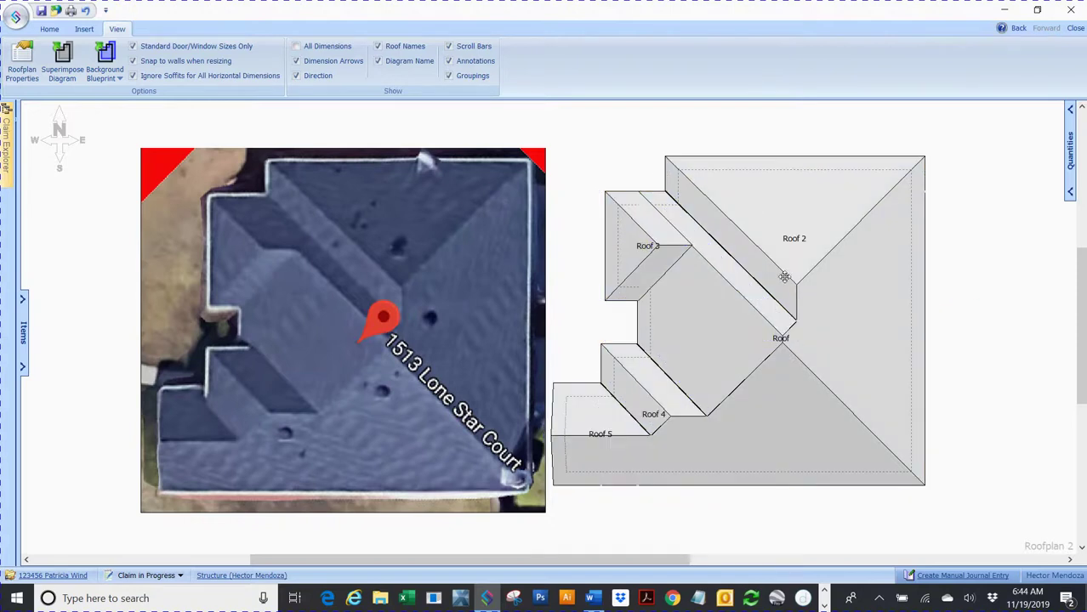
click(296, 47)
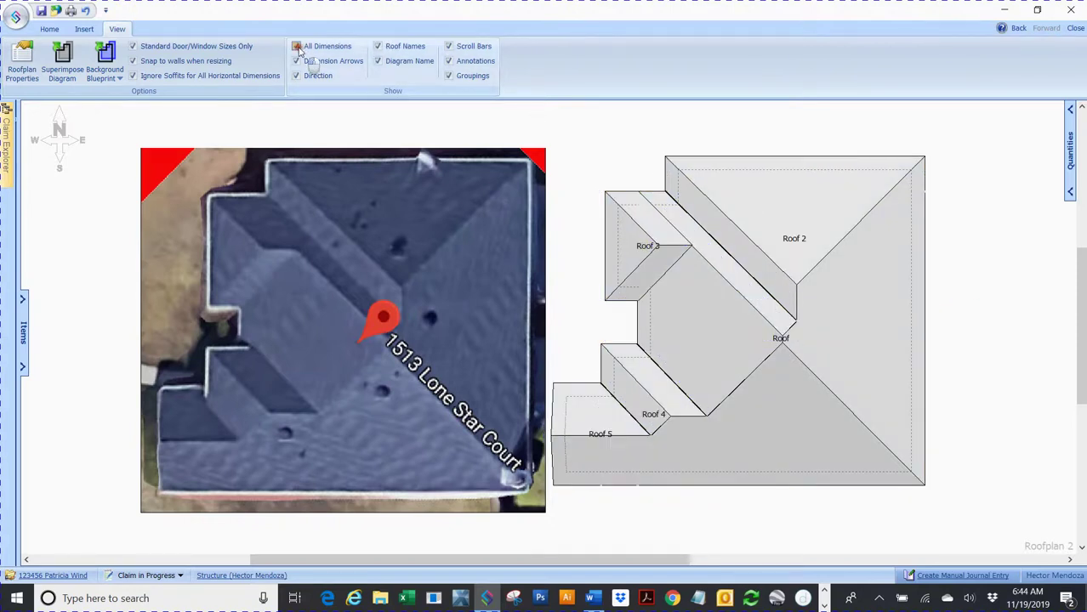
click(297, 47)
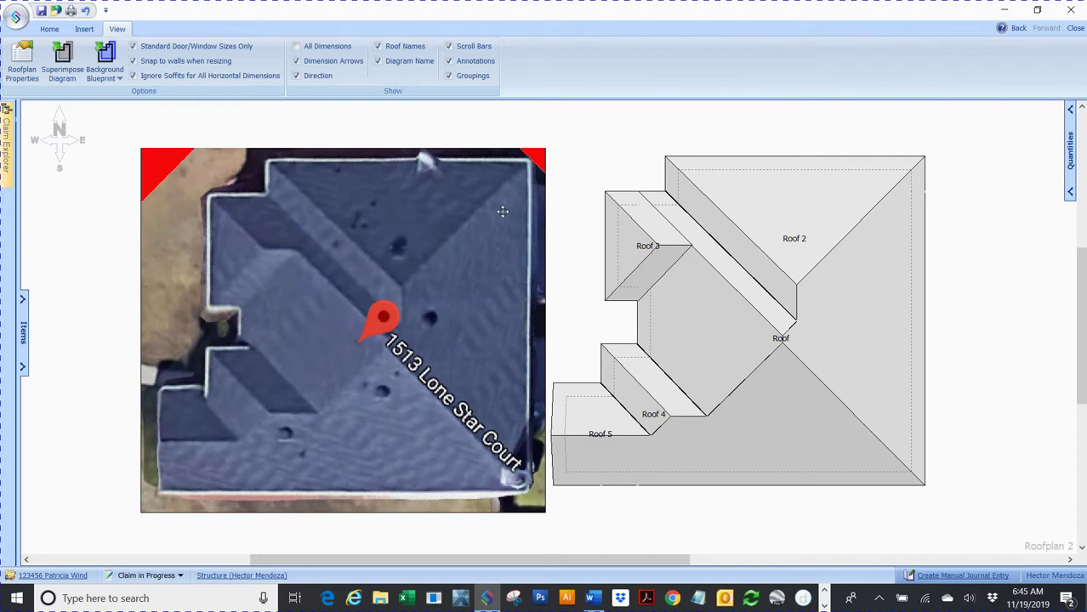
scroll(750, 273, up, 2)
scroll(750, 273, up, 3)
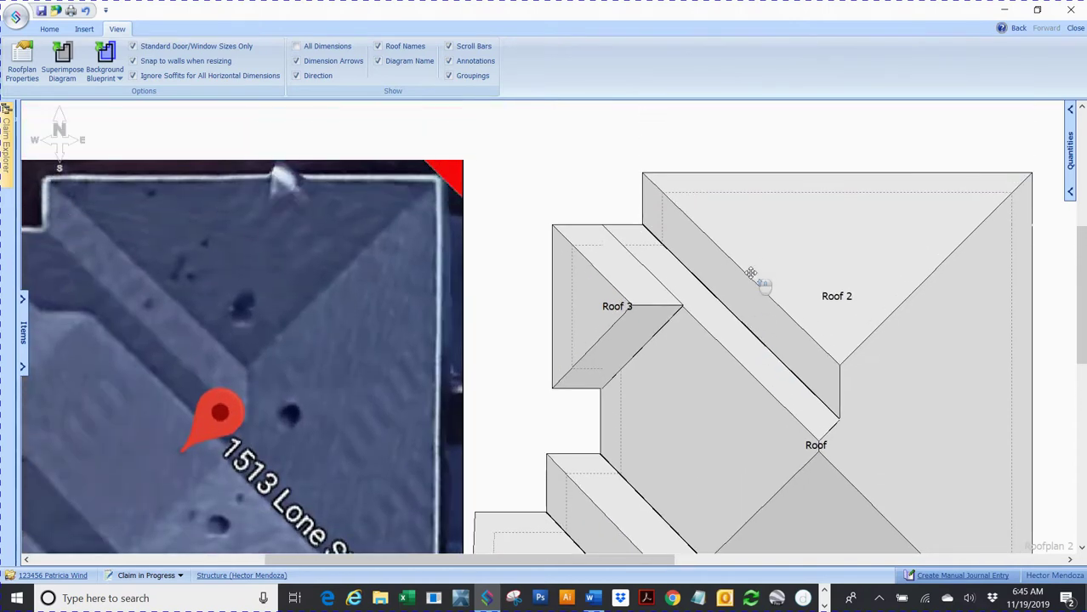
click(587, 310)
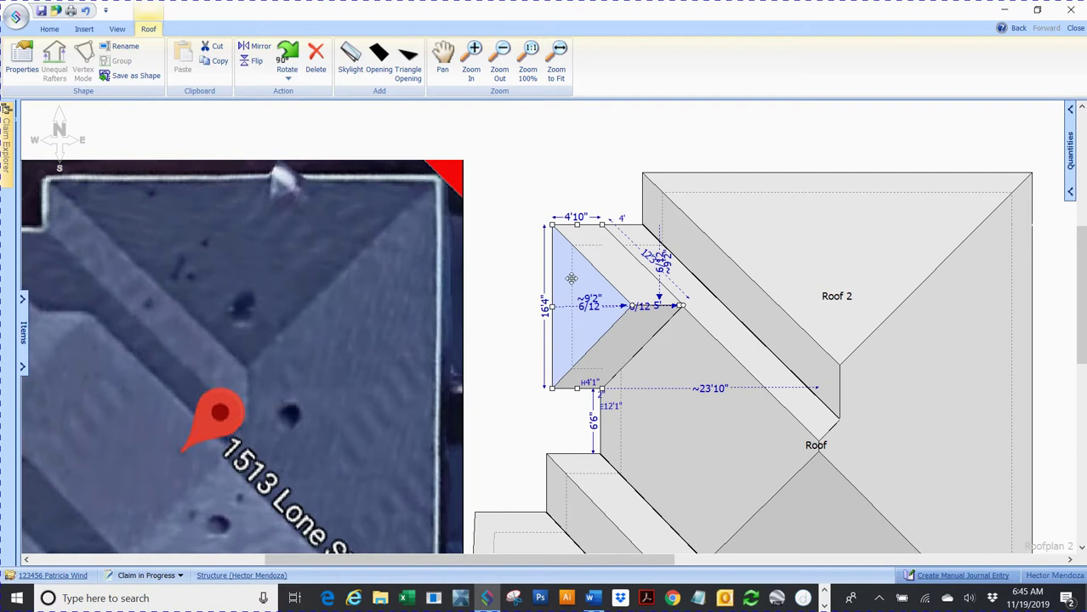
mouse_move(574, 279)
mouse_down()
mouse_move(402, 219)
mouse_move(407, 209)
mouse_move(468, 230)
mouse_move(518, 267)
mouse_move(590, 272)
mouse_up()
click(598, 155)
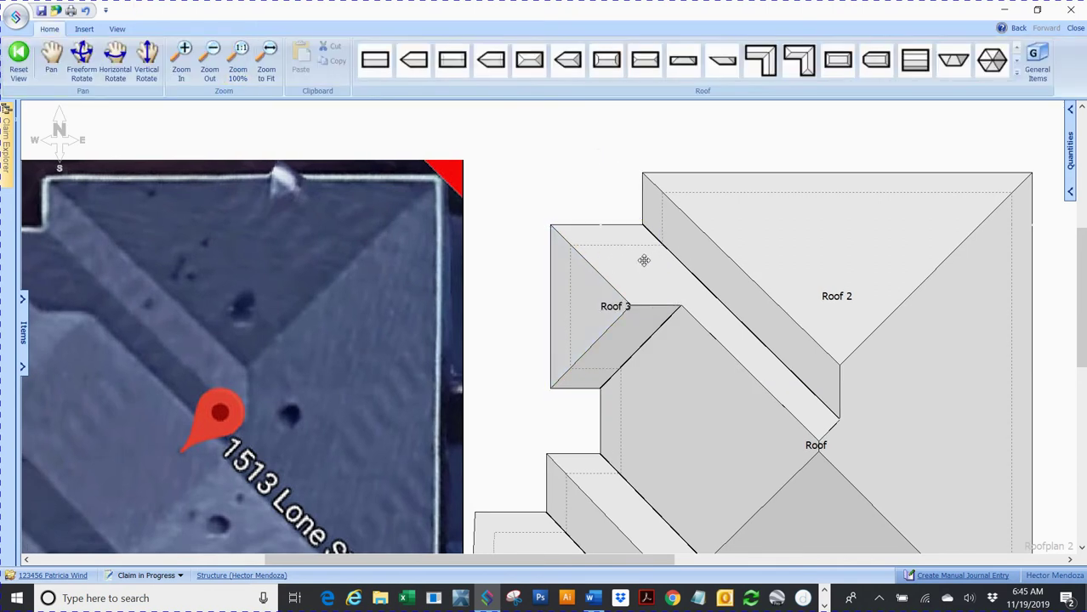
click(242, 53)
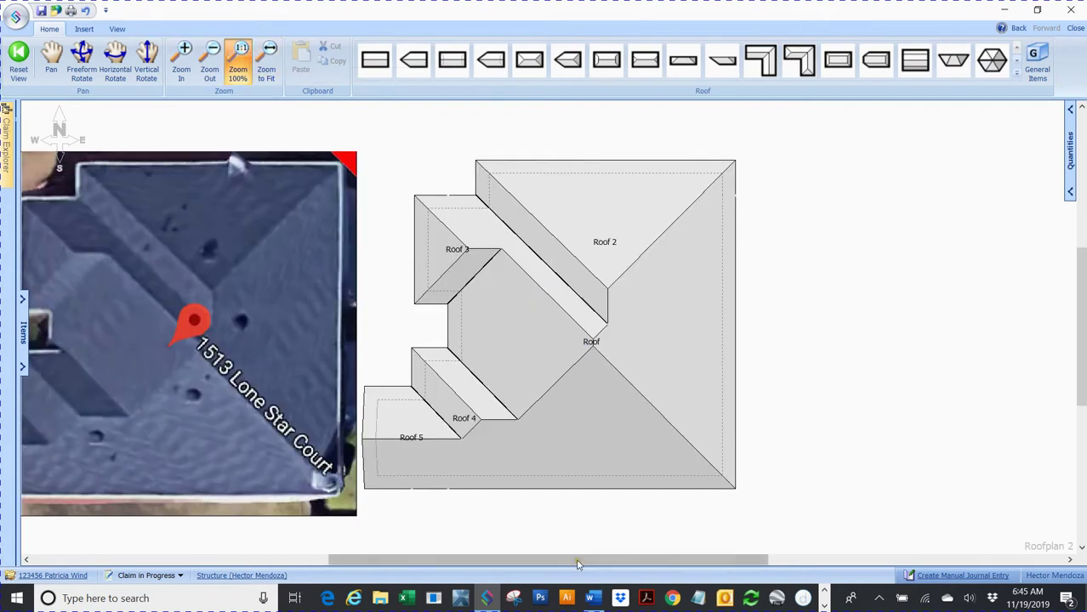
drag(578, 561, 505, 565)
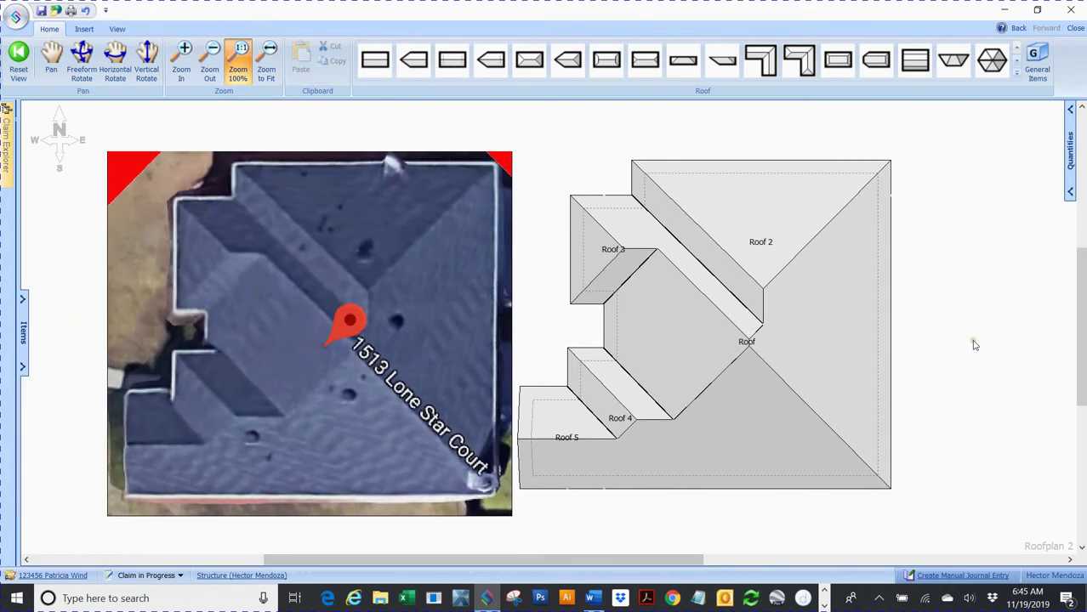